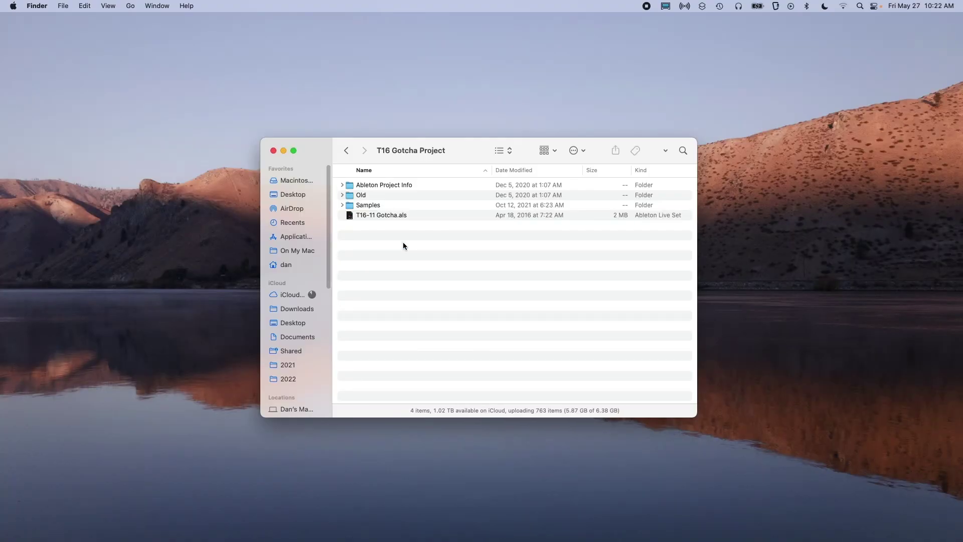
# - Open the Live set T16-11 Gotcha.als and play its arrangement from bar 2
pyautogui.click(378, 216)
pyautogui.click(425, 246)
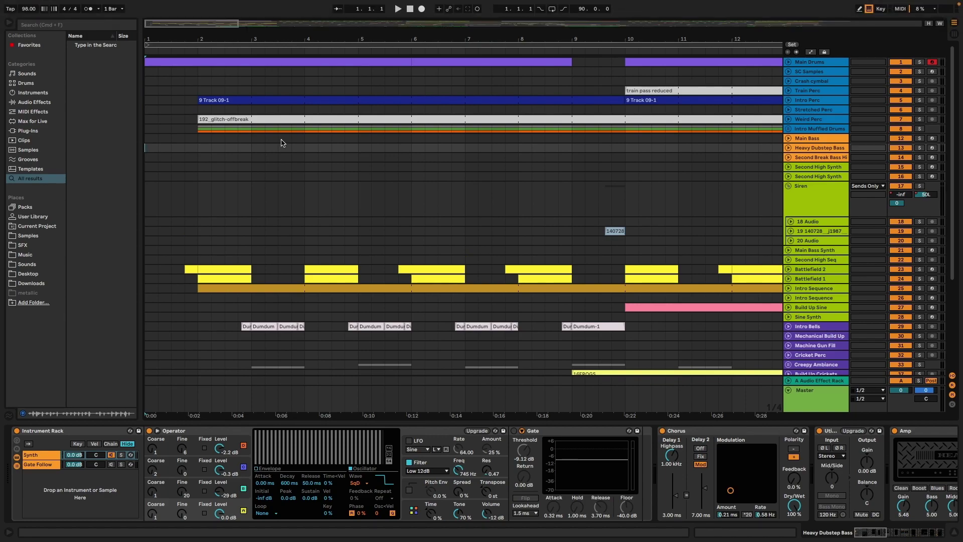
pyautogui.click(198, 201)
pyautogui.press('space')
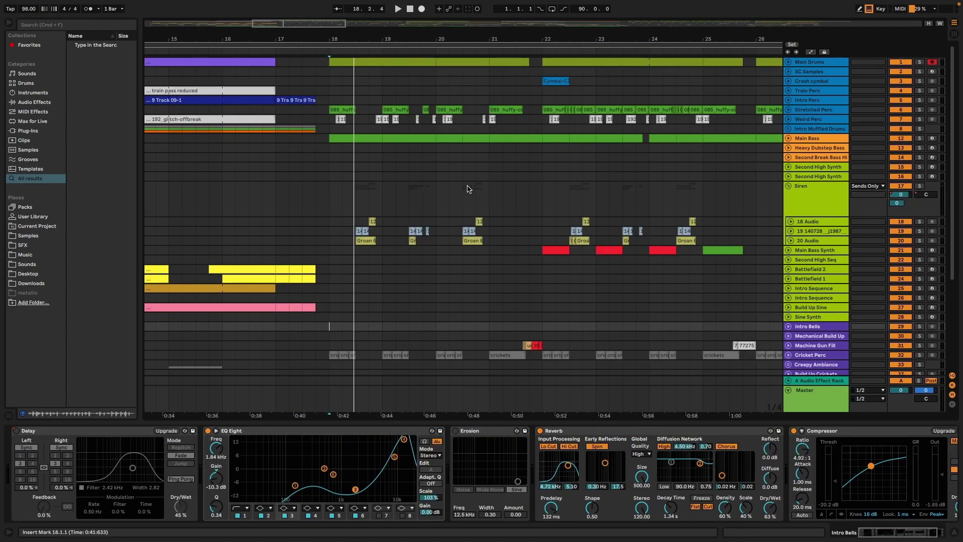
# - Switch back from Spotify to Ableton Live and play the arrangement around bar 18 on the Siren track
pyautogui.click(314, 201)
pyautogui.click(300, 205)
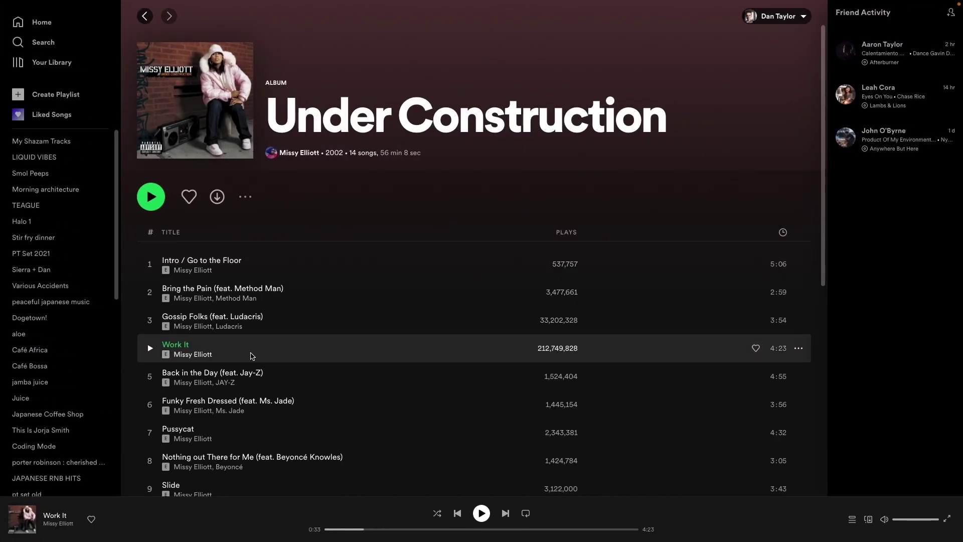
pyautogui.hotkey('ctrl', 'Left')
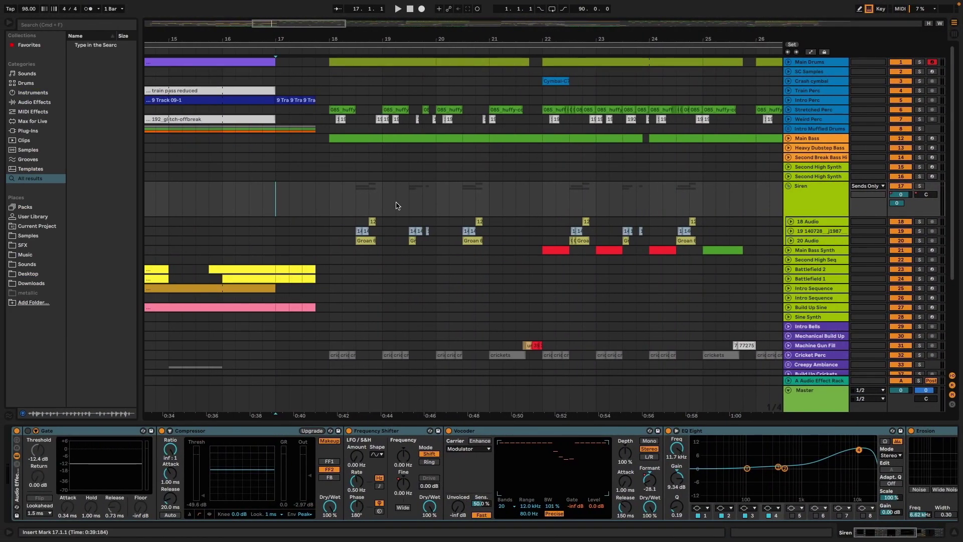
pyautogui.click(318, 204)
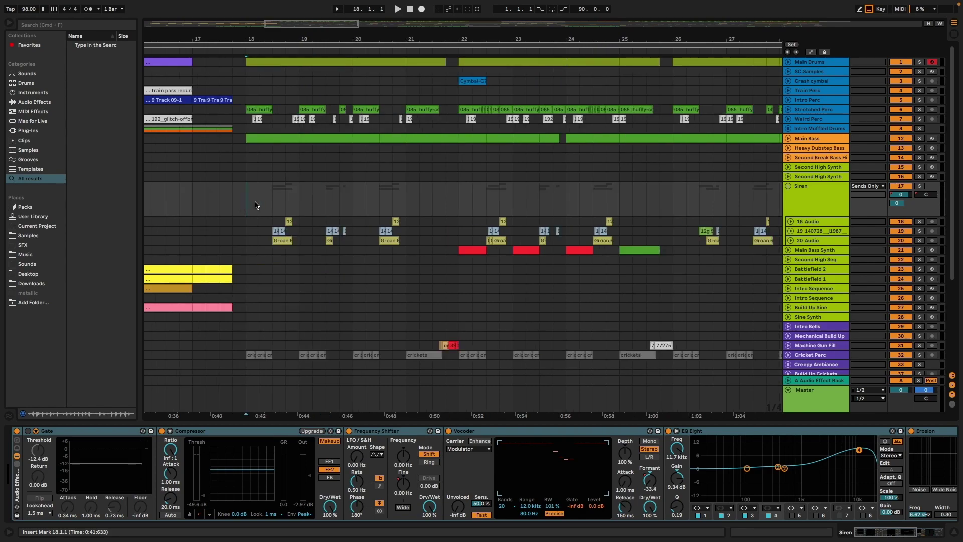
pyautogui.click(232, 180)
pyautogui.press('space')
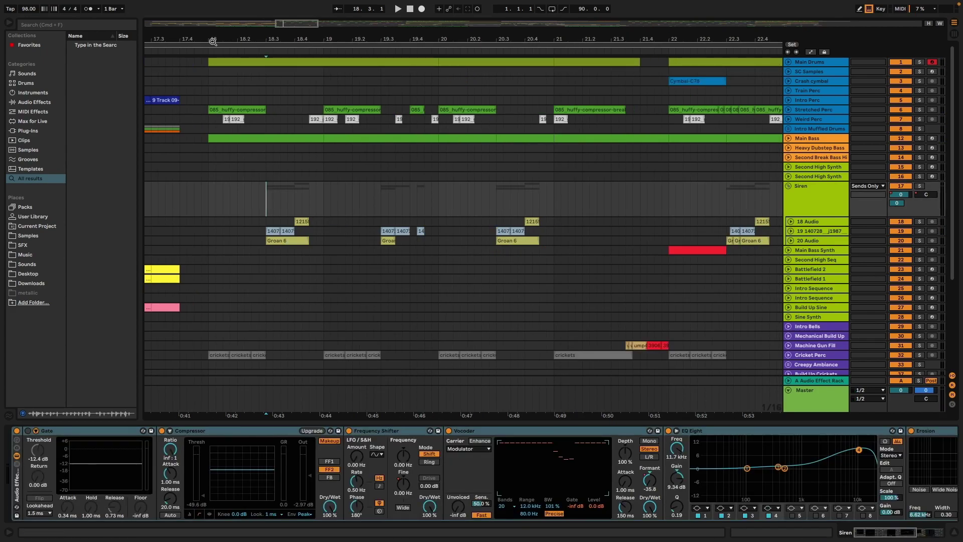
# - Play the first siren sound from position 18.3.1 and stop playback
pyautogui.moveTo(212, 40); pyautogui.dragTo(212, 47)
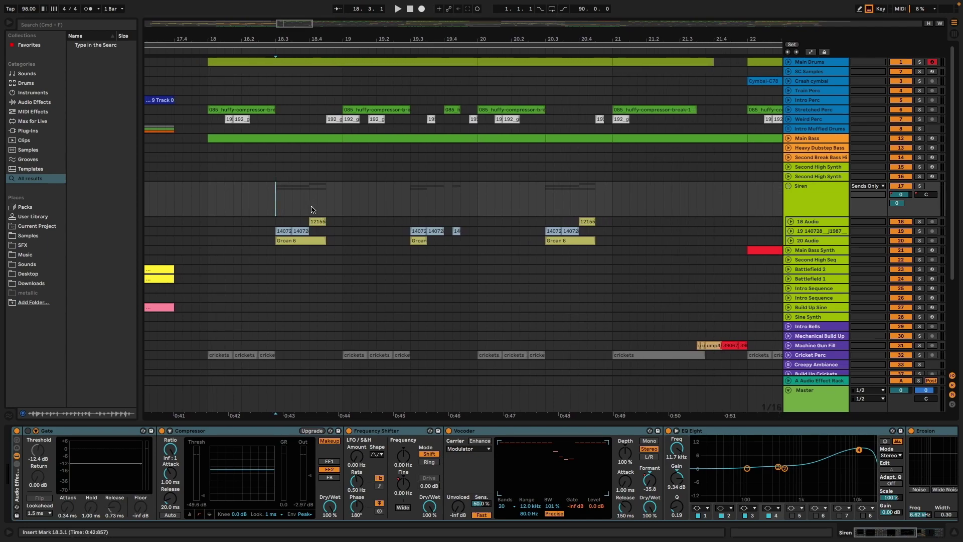
pyautogui.press('space')
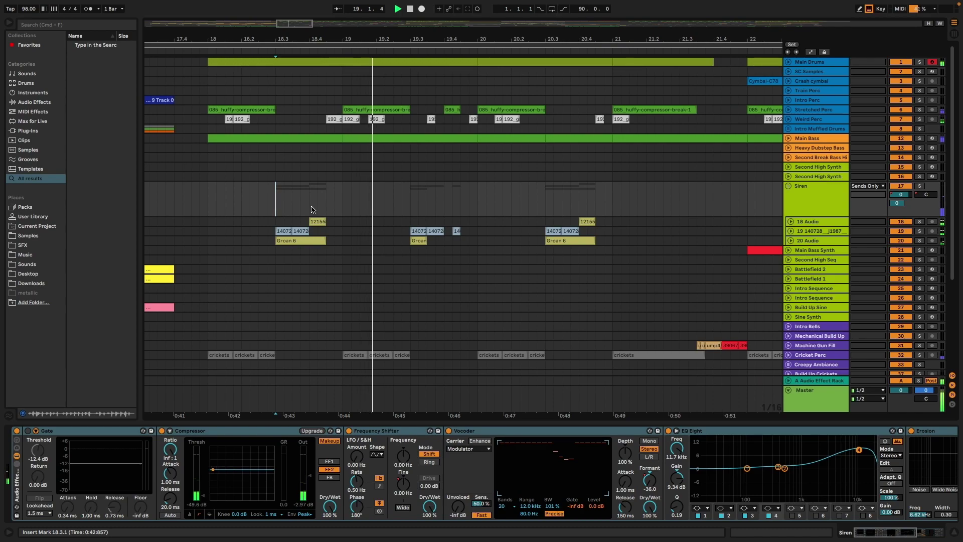
pyautogui.press('space')
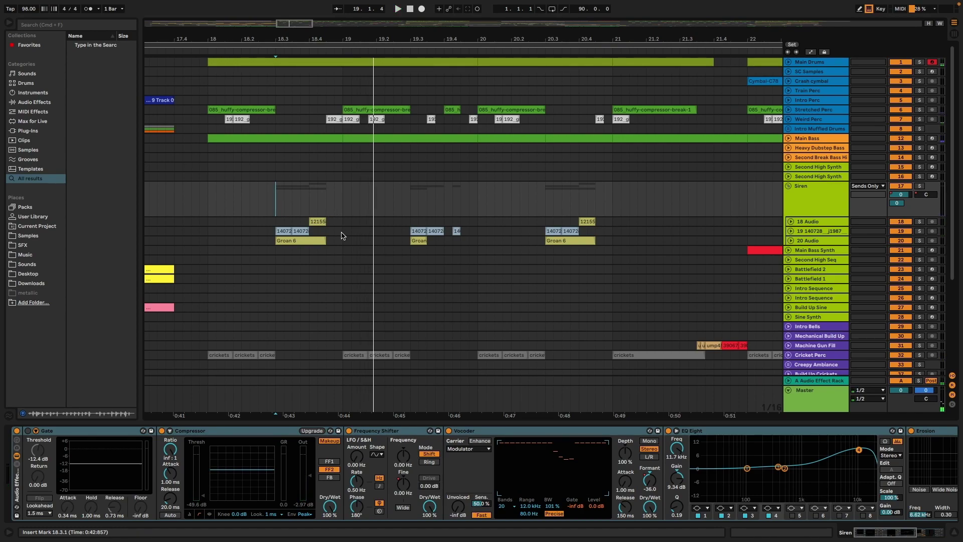
# - Expand the three audio tracks inside the Siren group and show the group's effect chain
pyautogui.scroll(-2, 341, 235)
pyautogui.click(825, 178)
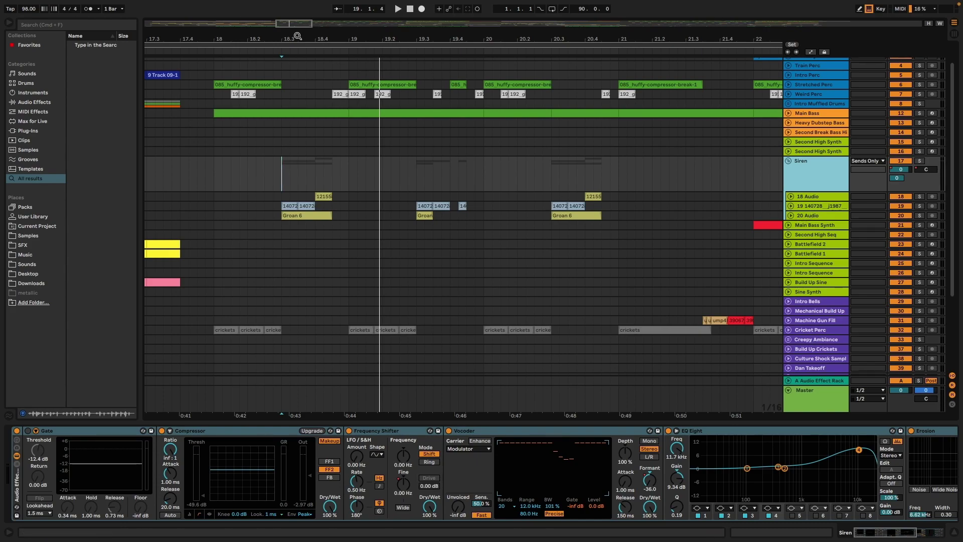
pyautogui.press('z')
pyautogui.click(810, 253)
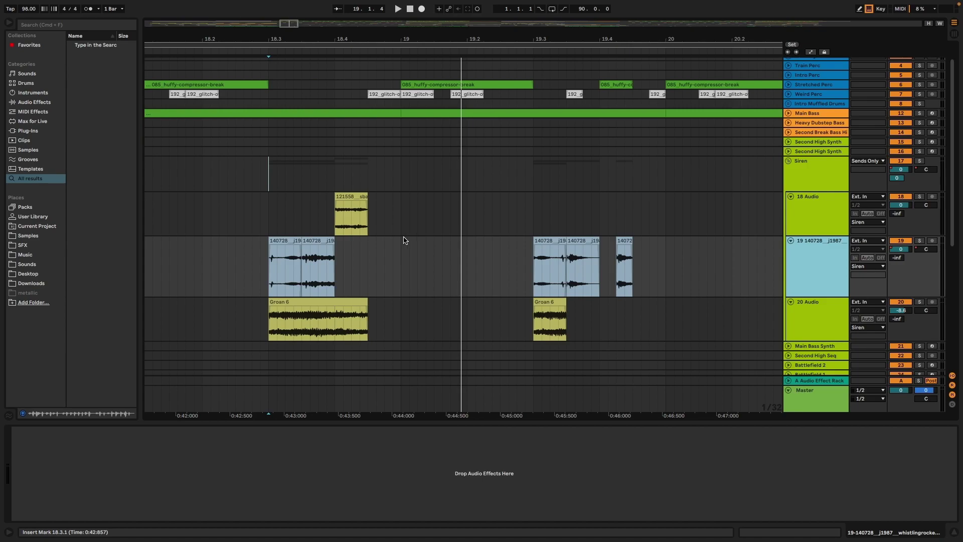
pyautogui.click(804, 184)
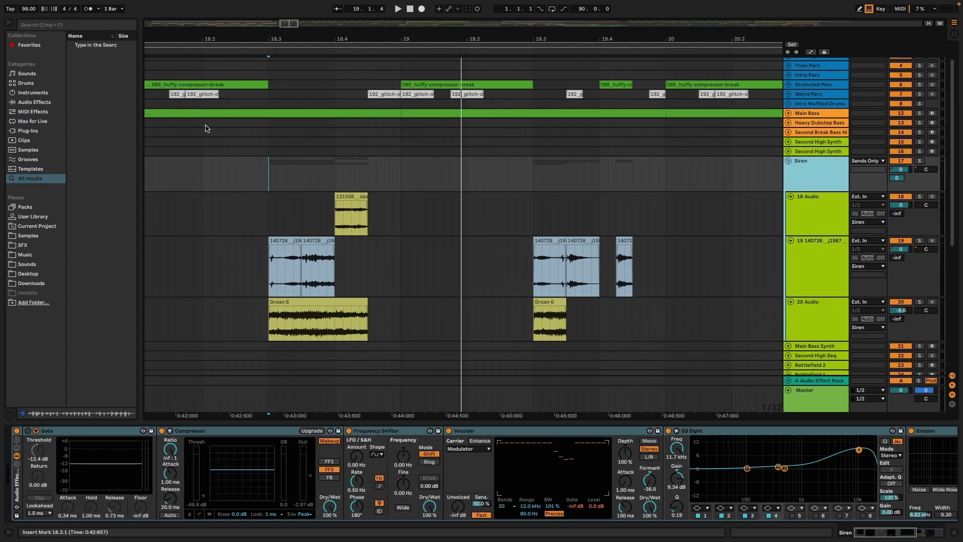
# - Search the browser for "whistli" and adjust the browser's width so the full sample file names are readable
pyautogui.moveTo(141, 130); pyautogui.dragTo(184, 131)
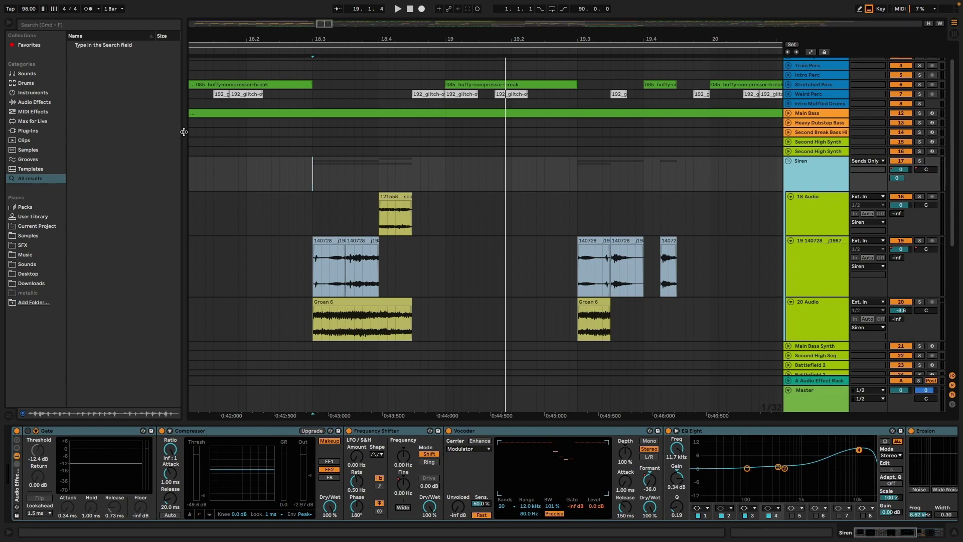
pyautogui.moveTo(184, 137); pyautogui.dragTo(190, 138)
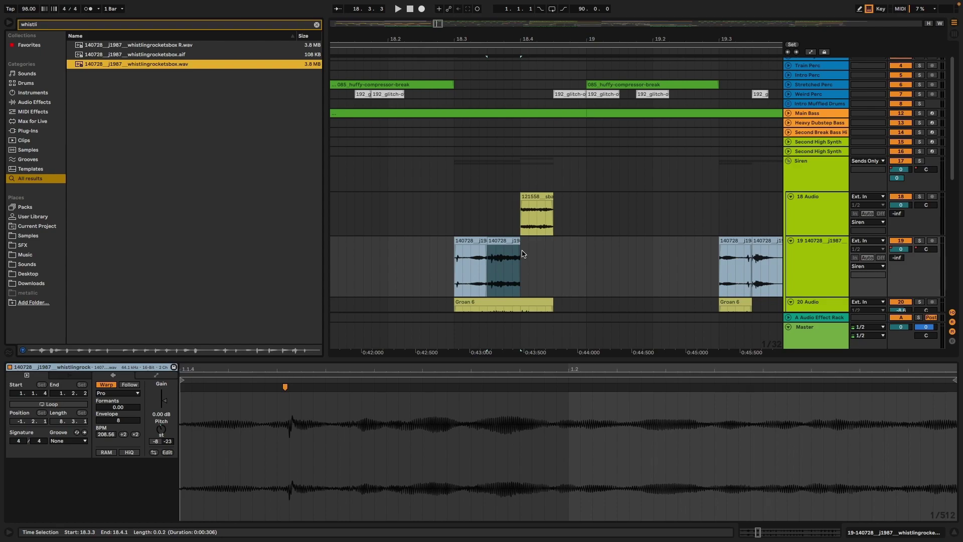
pyautogui.moveTo(327, 209); pyautogui.dragTo(246, 212)
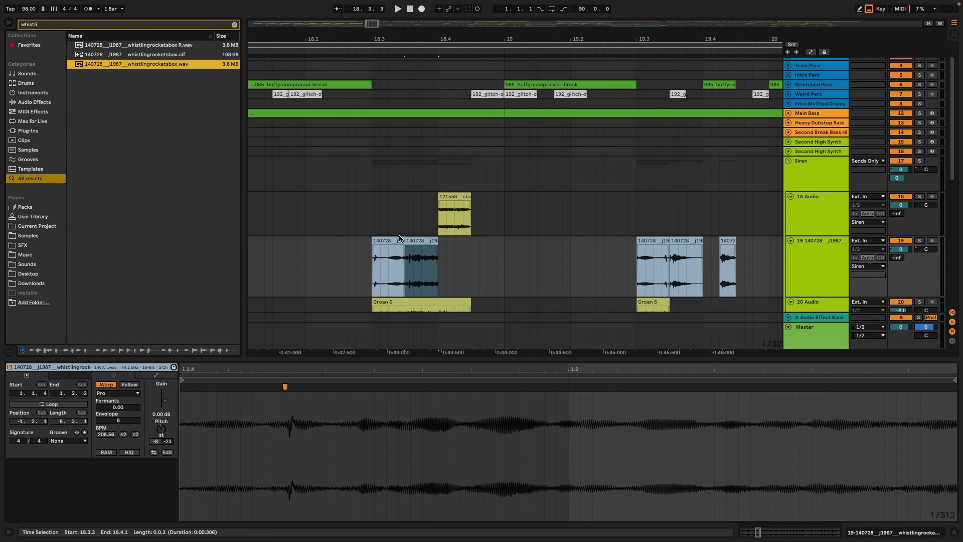
# - Examine the clip settings of the 121558 clip on 18 Audio and the first 140728 clip on track 19
pyautogui.click(457, 205)
pyautogui.scroll(-3, 441, 208)
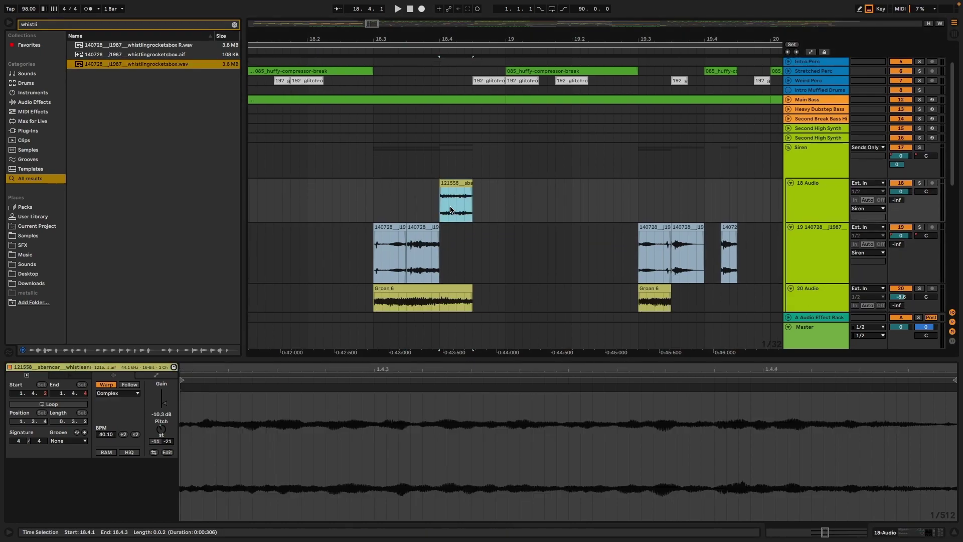
pyautogui.hscroll(1, 438, 211)
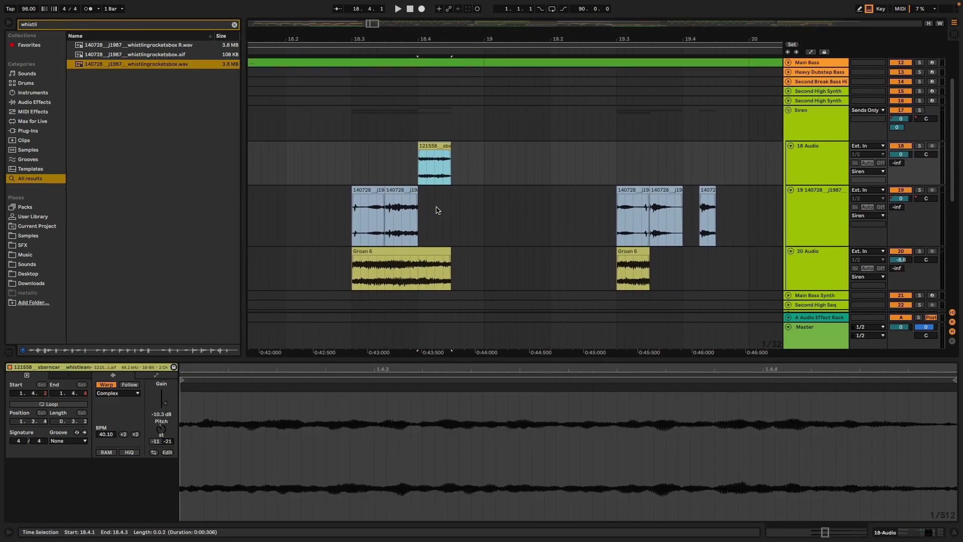
pyautogui.click(368, 190)
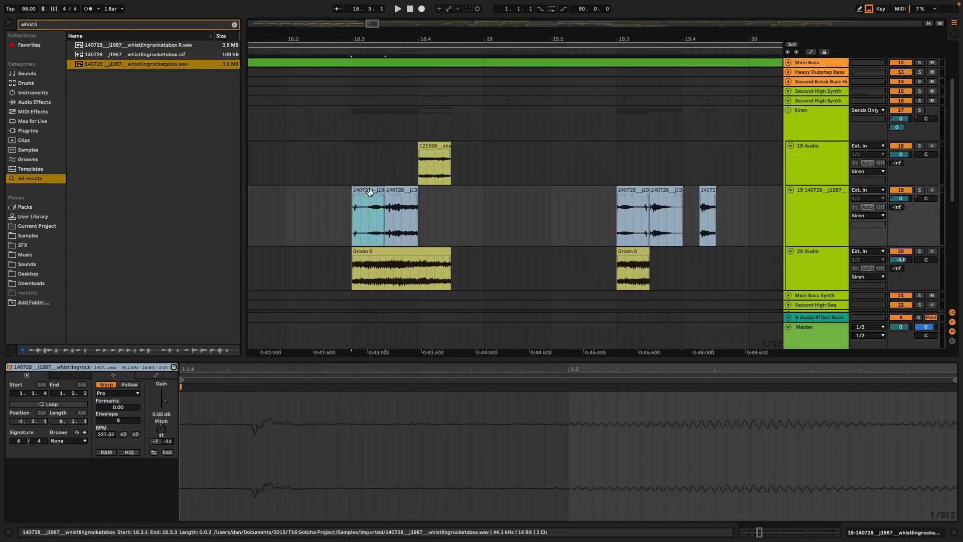
# - Play the siren from 18.3.1 with its effects, bypass the Siren group's Audio Effect Rack, and play it again
pyautogui.click(353, 163)
pyautogui.press('space')
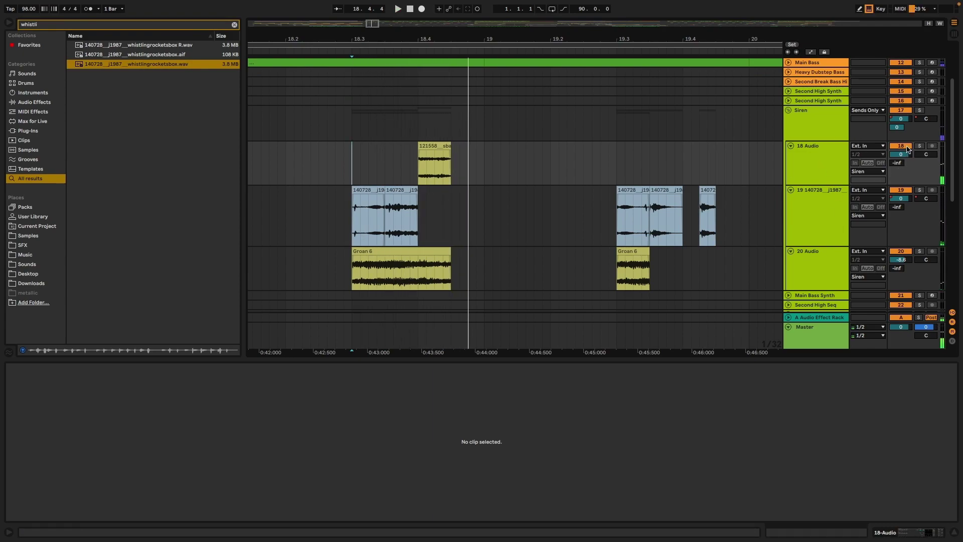
pyautogui.click(834, 129)
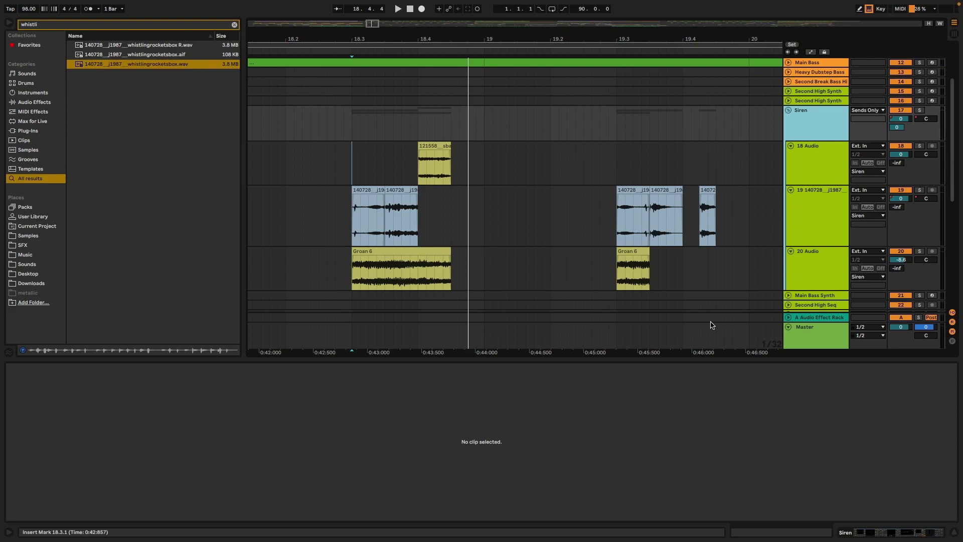
pyautogui.hotkey('shift', 'Tab')
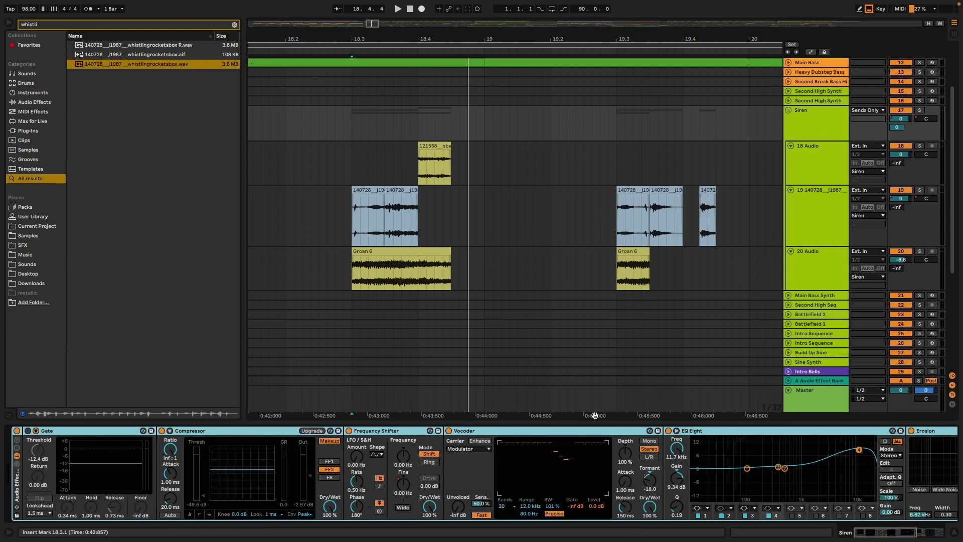
pyautogui.click(16, 430)
pyautogui.press('space')
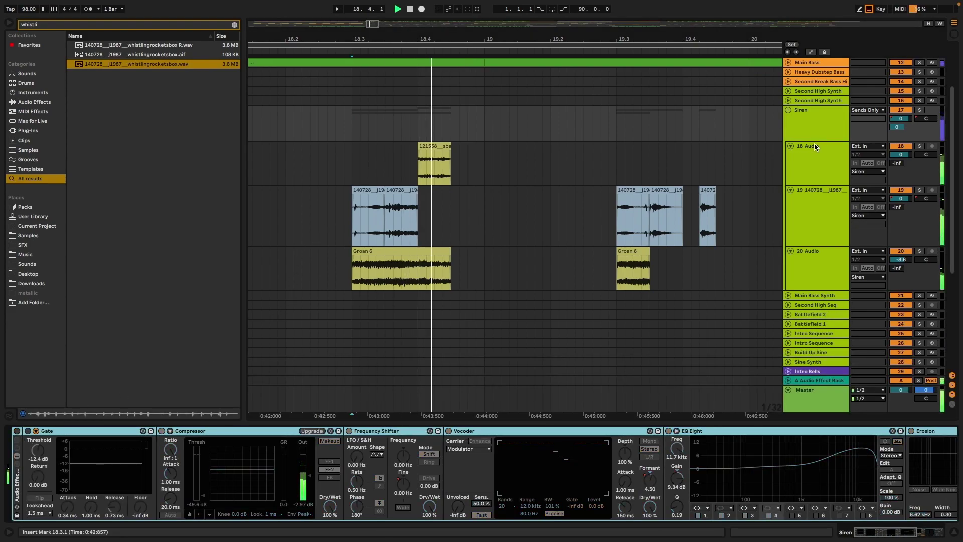
pyautogui.press('space')
# - Play the Siren group soloed, listen to its 20 Audio track alone, and clear the solo
pyautogui.click(920, 110)
pyautogui.press('space')
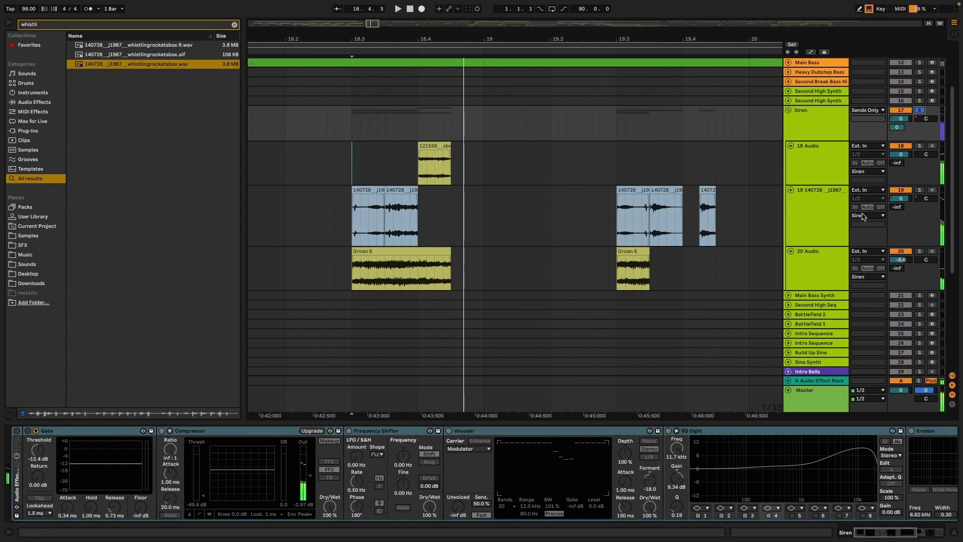
pyautogui.click(817, 268)
pyautogui.click(918, 252)
pyautogui.press('space')
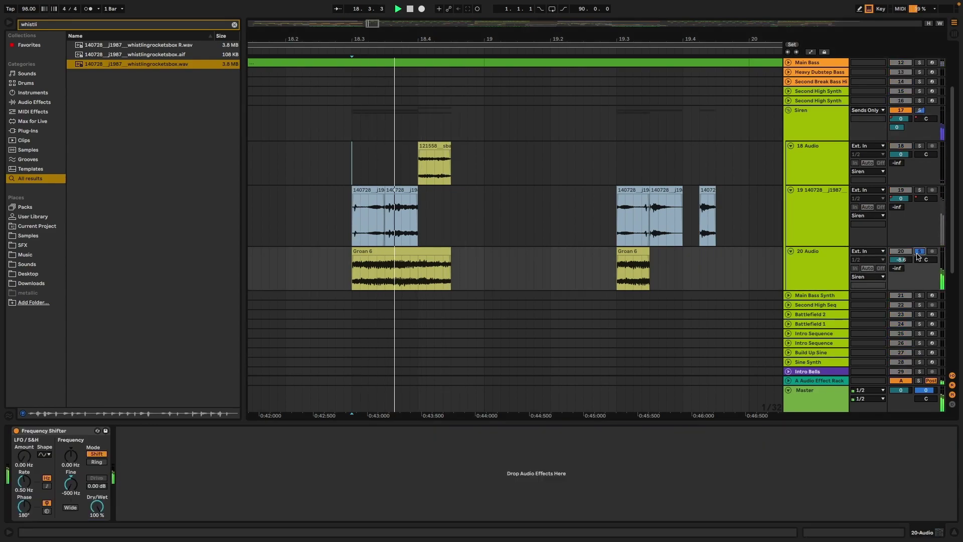
pyautogui.press('space')
pyautogui.click(918, 253)
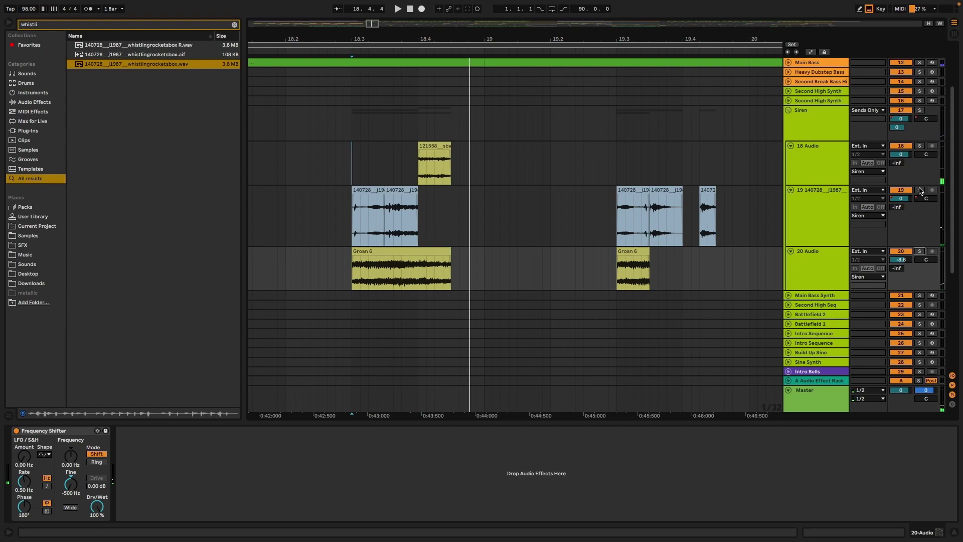
# - Play the siren layers from 18.3.1, solo the 18 Audio track, and inspect its 121558 clip
pyautogui.press('space')
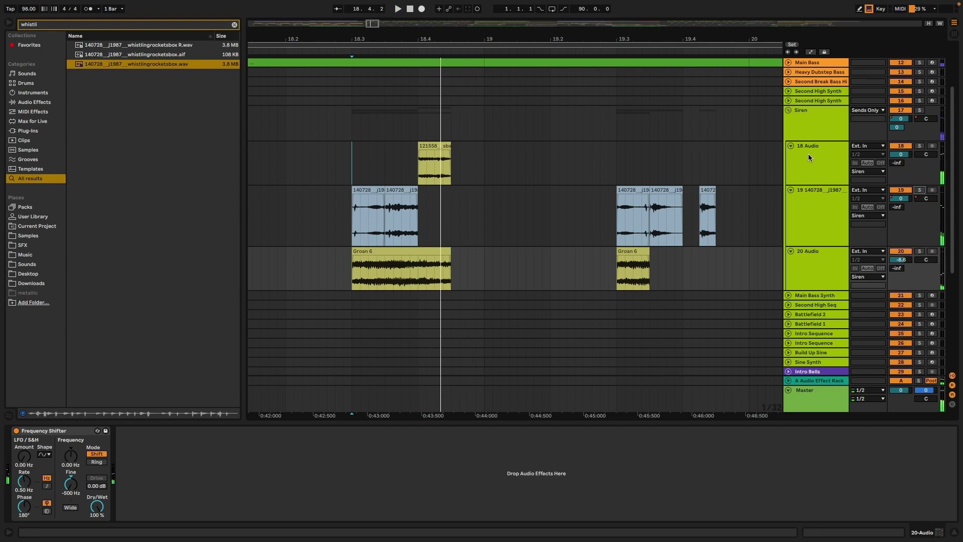
pyautogui.click(925, 146)
pyautogui.click(924, 146)
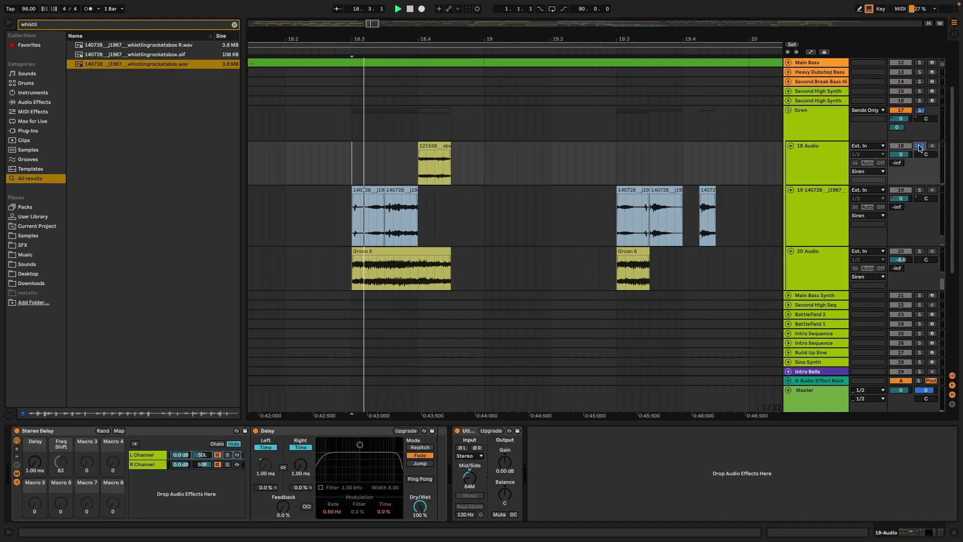
pyautogui.press('space')
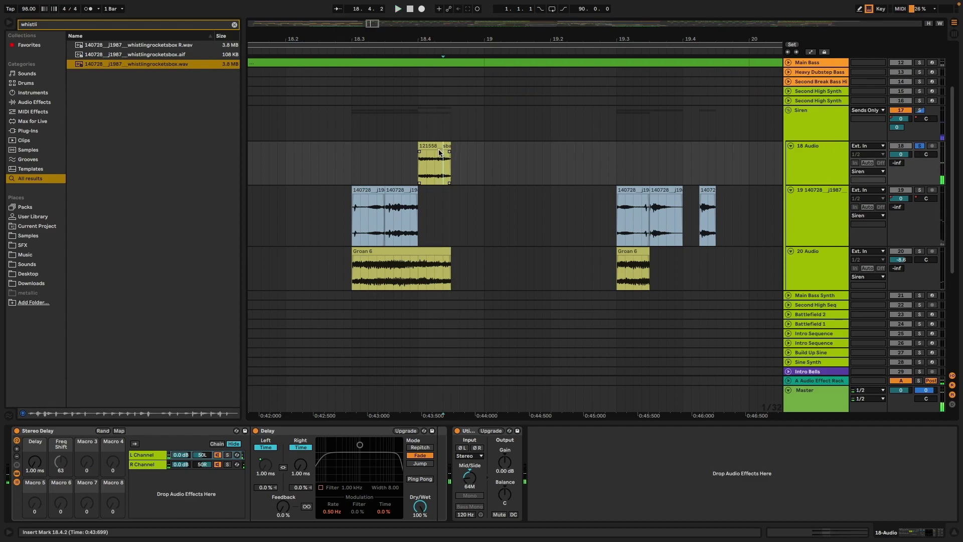
pyautogui.doubleClick(435, 146)
pyautogui.hotkey('shift', 'Tab')
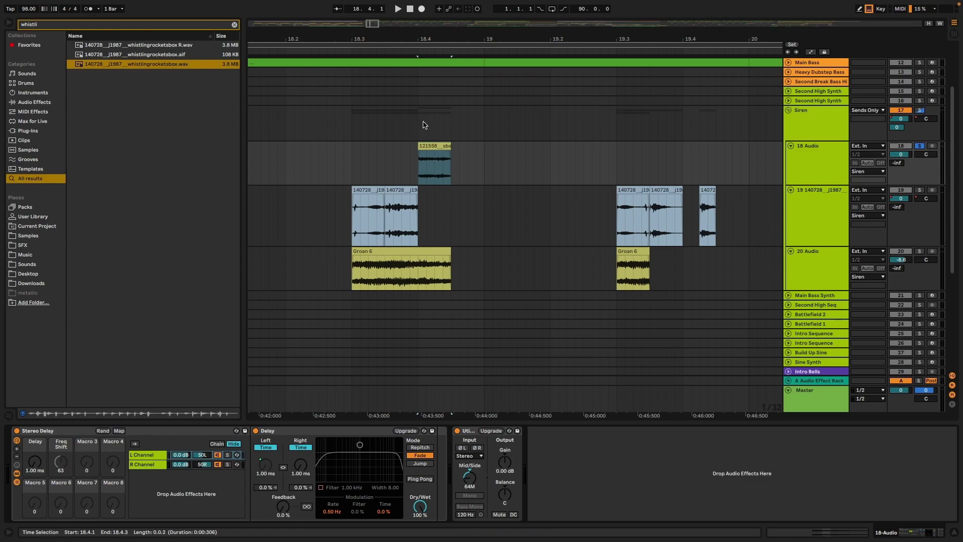
# - Clear the solo on 18 Audio and re-enable the Siren group's Audio Effect Rack
pyautogui.click(922, 147)
pyautogui.click(829, 130)
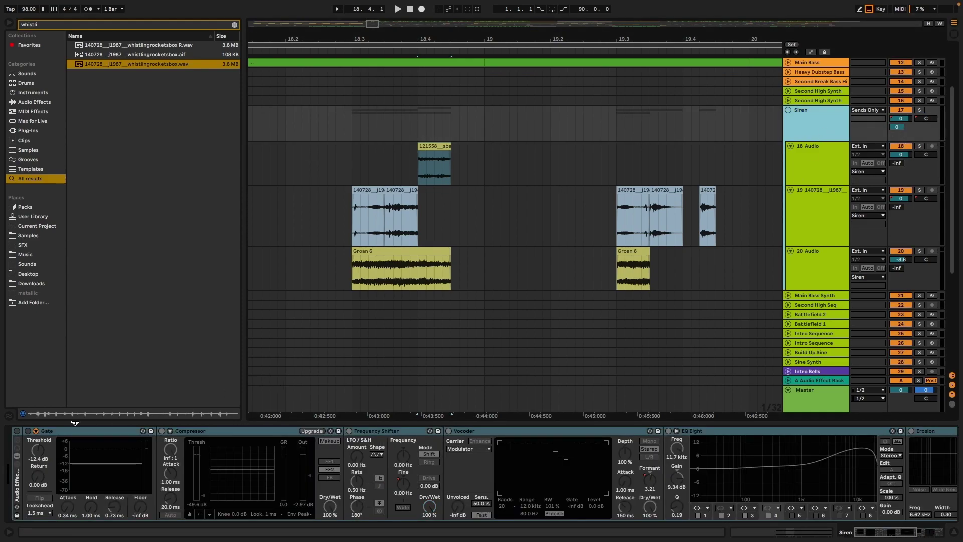
pyautogui.click(17, 437)
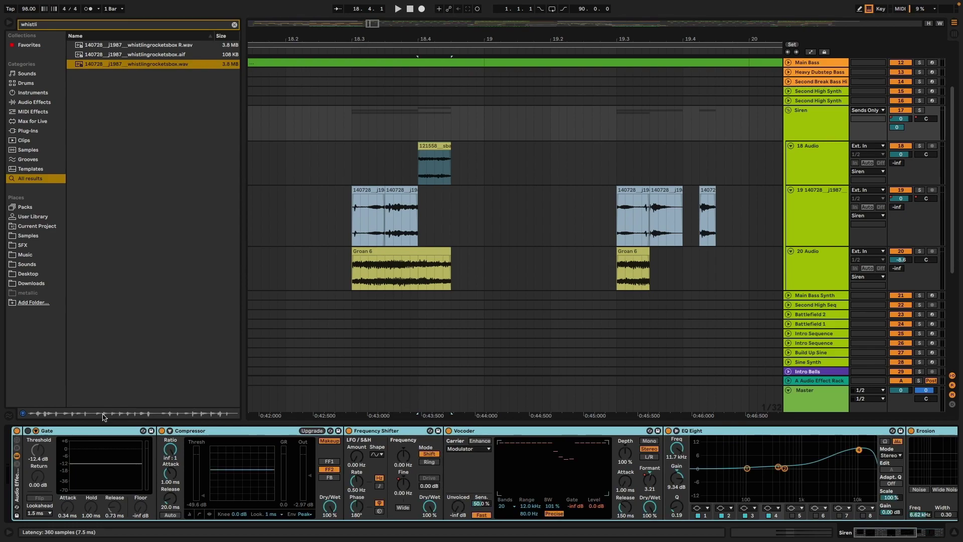
# - Review the carrier options of the Siren group's Vocoder and choose Modulator
pyautogui.click(474, 431)
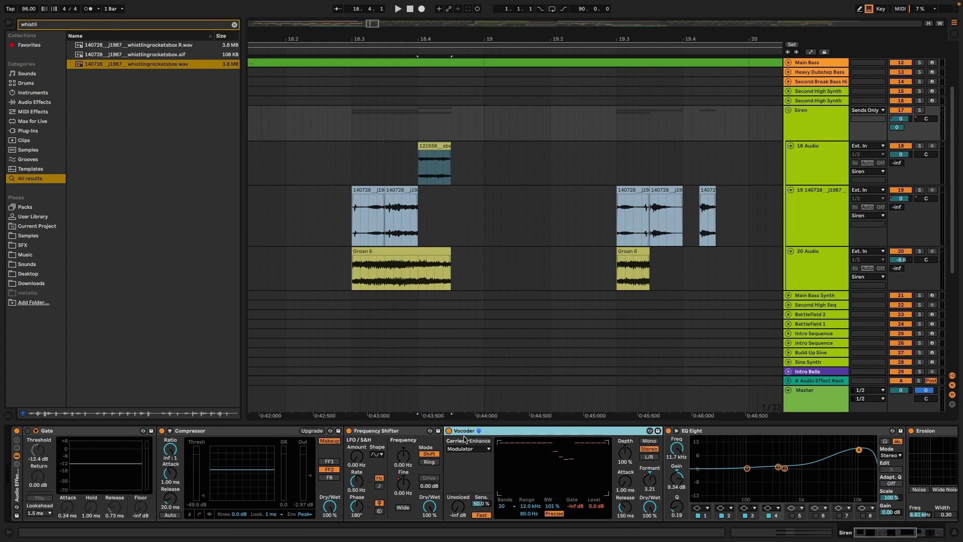
pyautogui.click(468, 449)
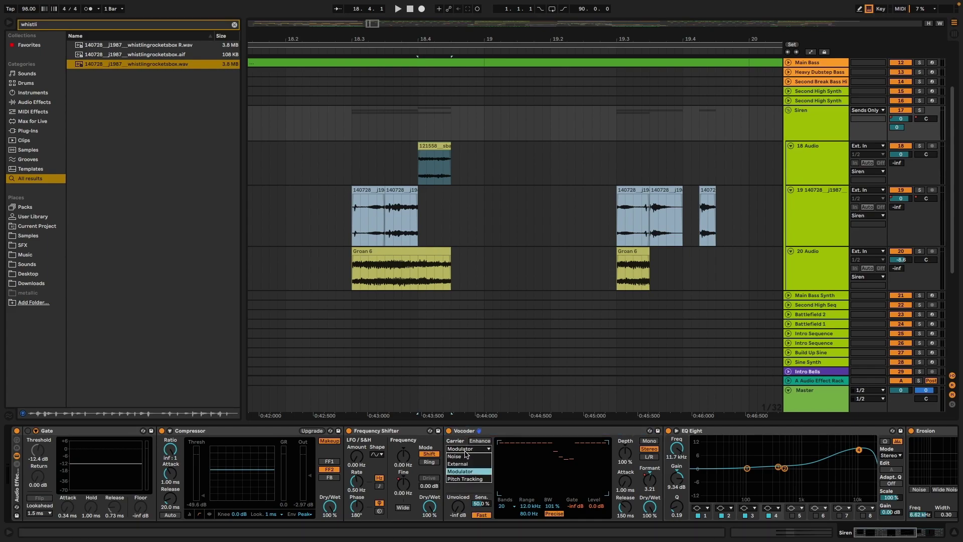
pyautogui.click(463, 472)
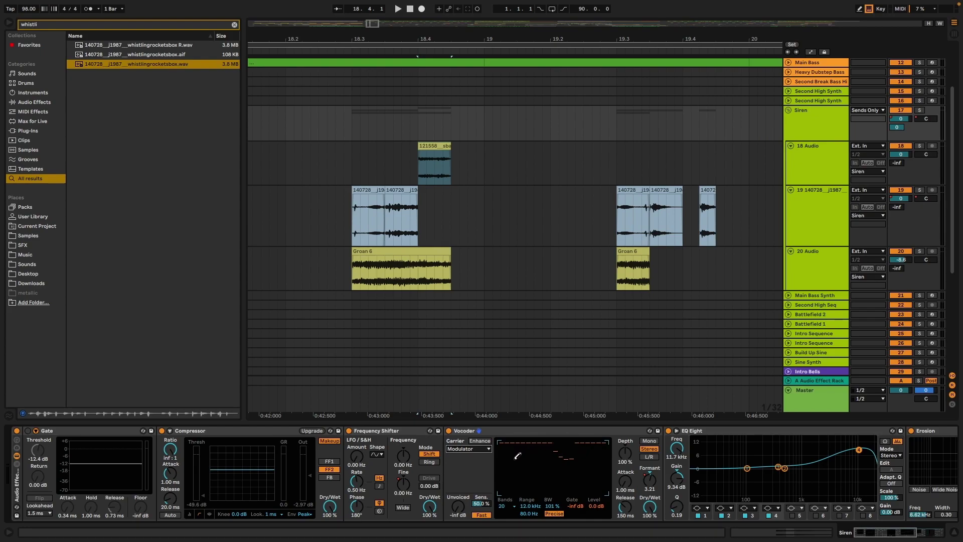
# - Play the processed siren and set the insert marker to 18.2.4 on track 19
pyautogui.press('space')
# - Play the siren section from 18.2.4 and stop after the layered clips
pyautogui.press('space')
pyautogui.click(342, 216)
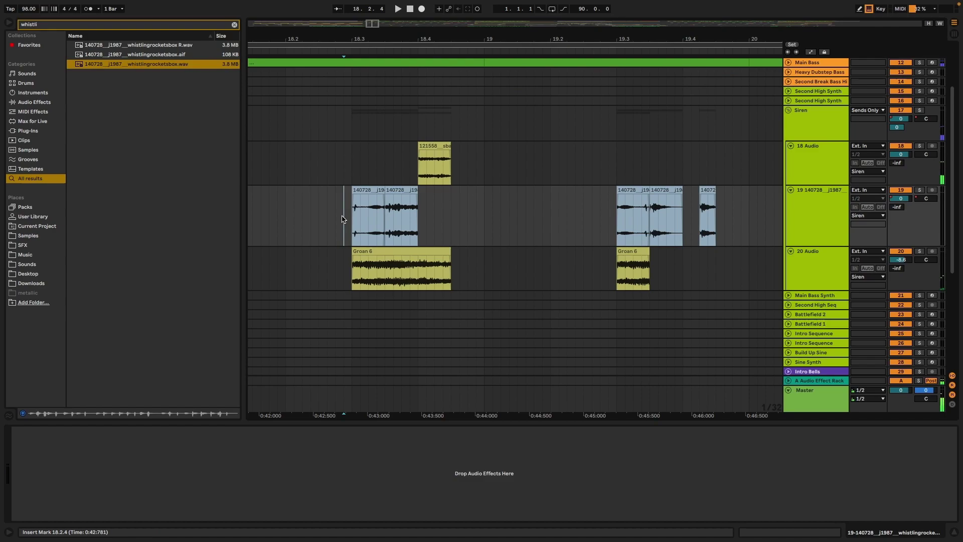
pyautogui.press('space')
pyautogui.press('space')
pyautogui.scroll(1, 404, 219)
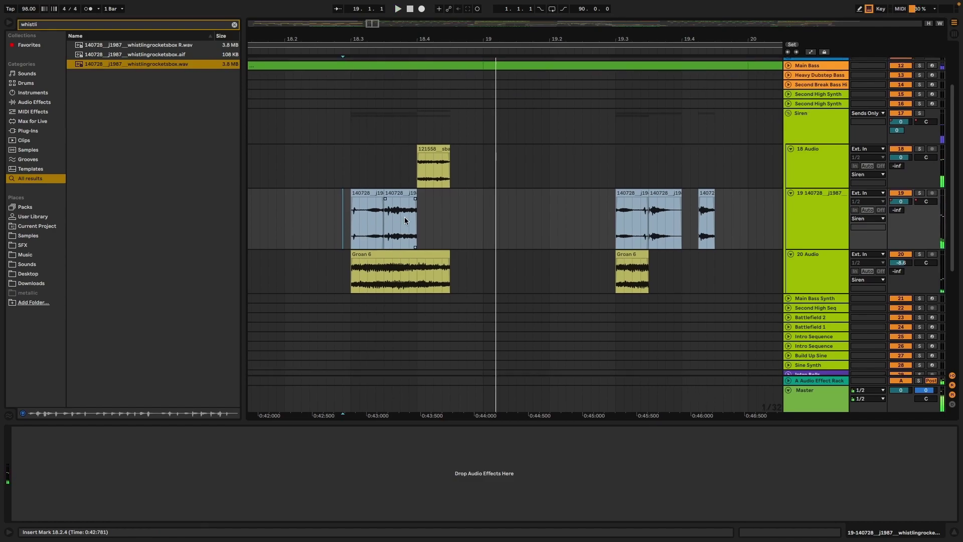
pyautogui.scroll(3, 404, 219)
# - Open the Main Bass track's Instrument Rack and inspect its Operator and Bass chains
pyautogui.click(365, 135)
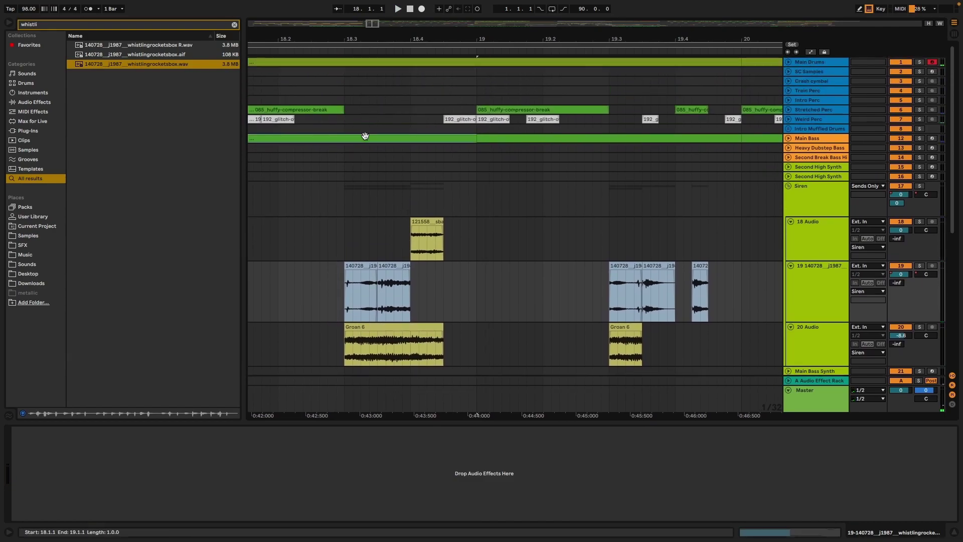
pyautogui.click(803, 138)
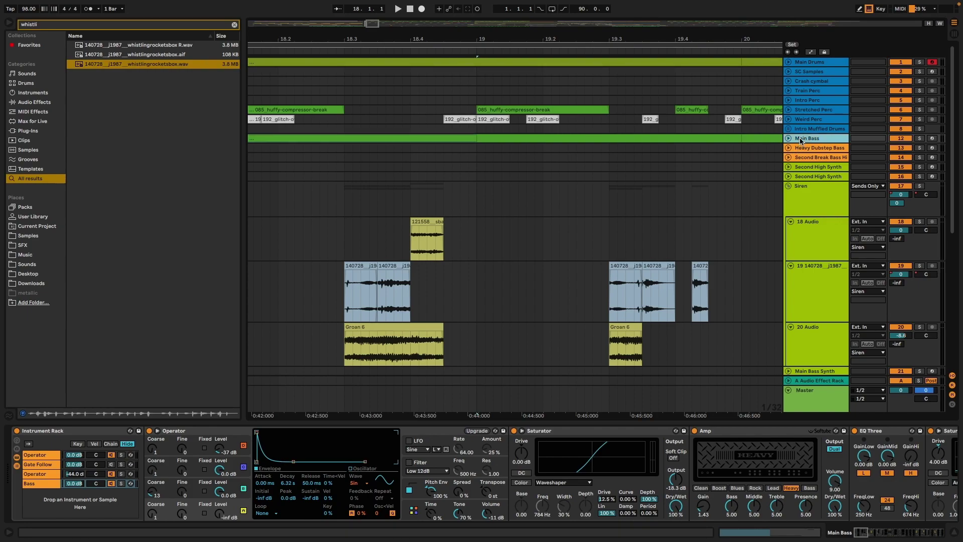
pyautogui.click(203, 442)
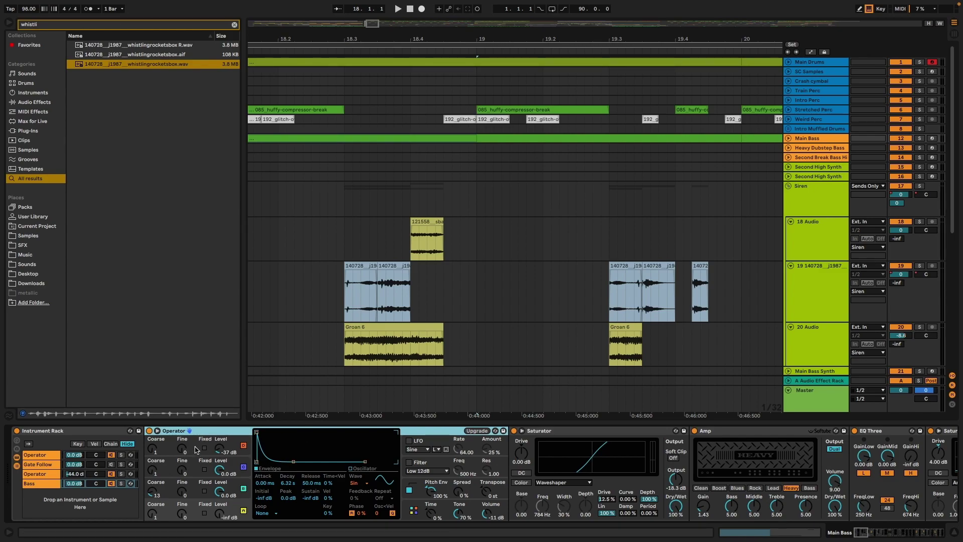
pyautogui.click(47, 477)
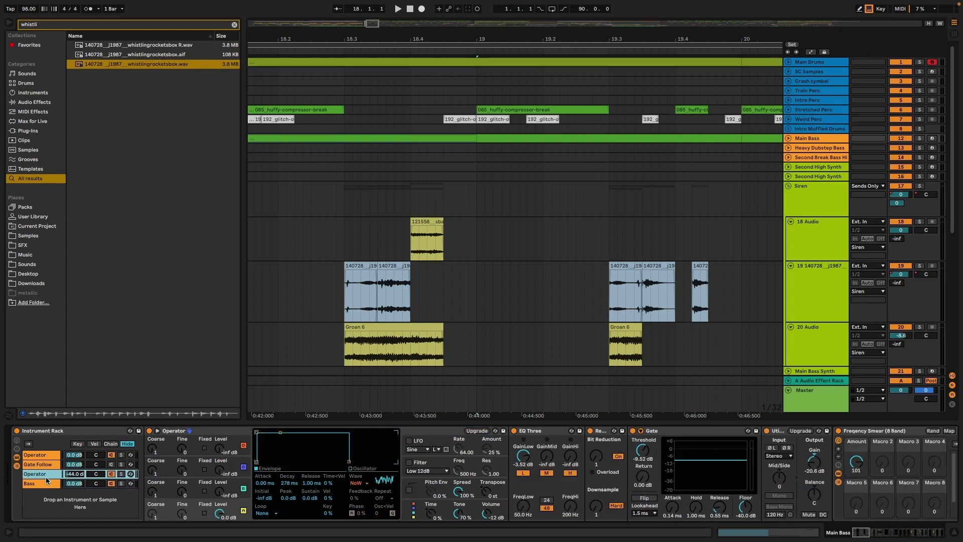
pyautogui.click(42, 457)
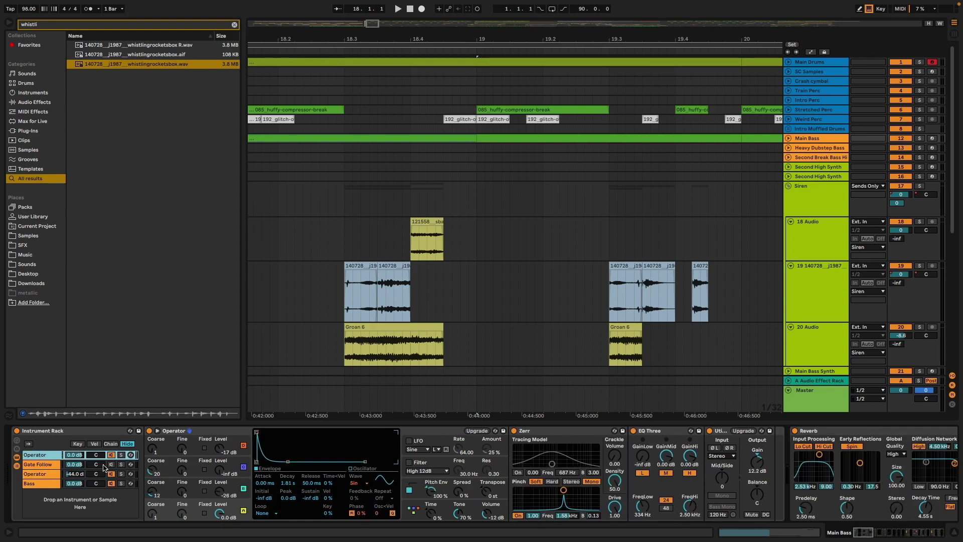
pyautogui.click(56, 474)
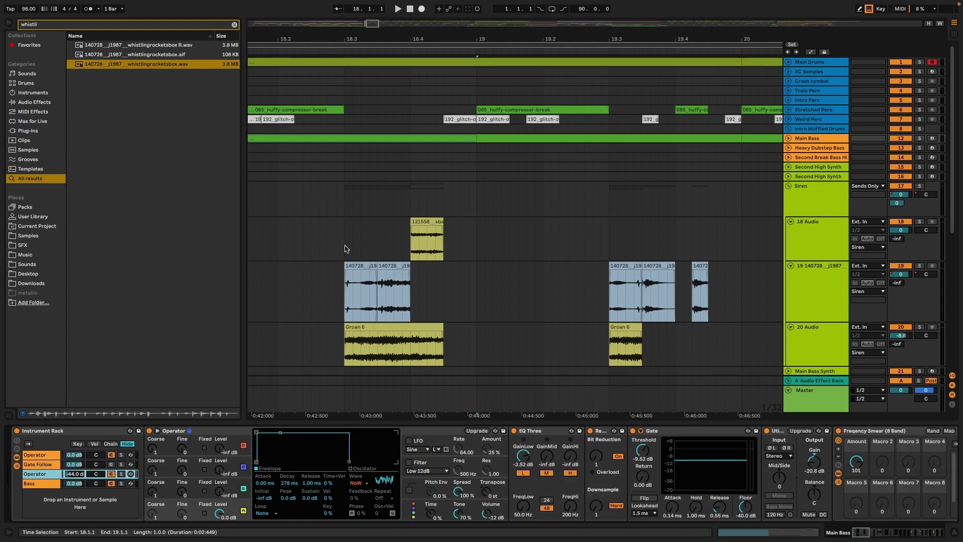
pyautogui.click(46, 457)
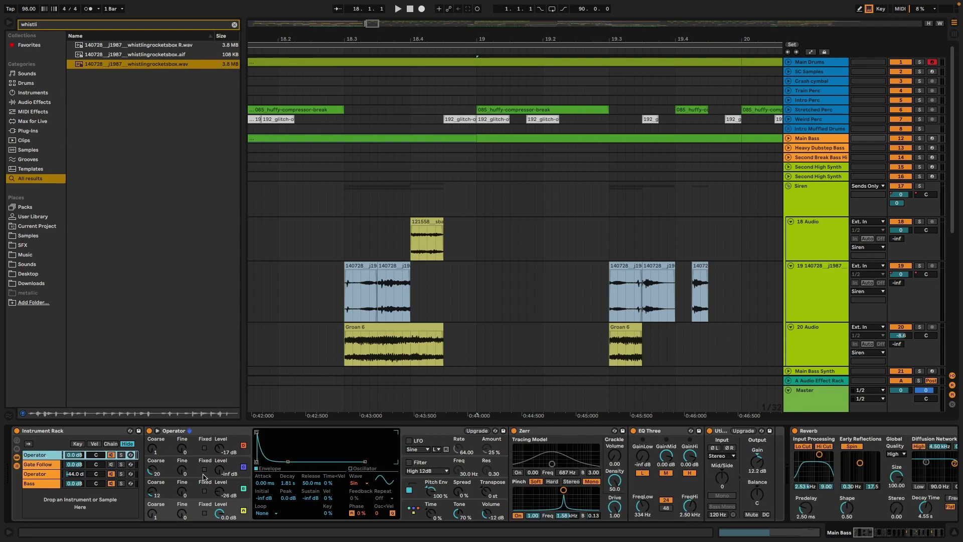
pyautogui.click(45, 483)
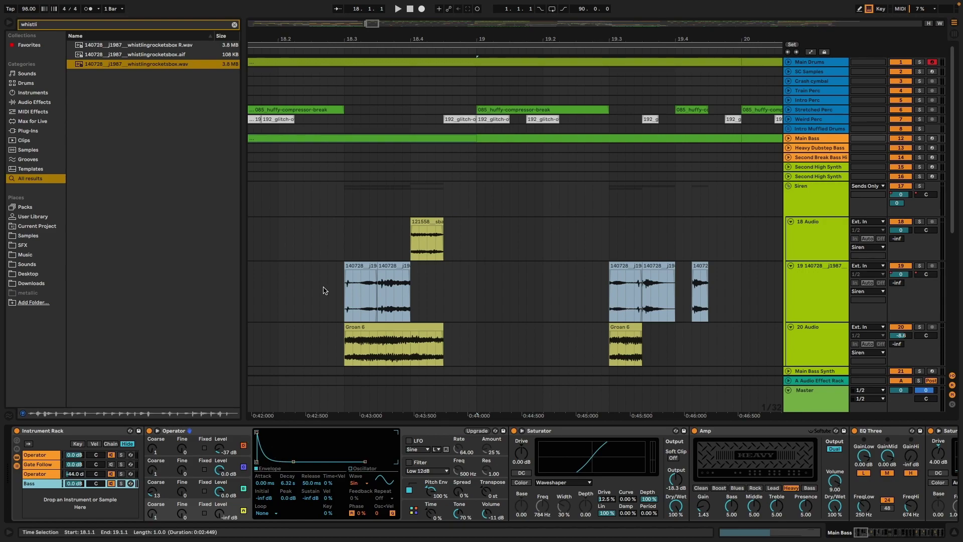
# - Solo the Main Bass track and play it from 18.3.1 and 19.1.1
pyautogui.click(355, 157)
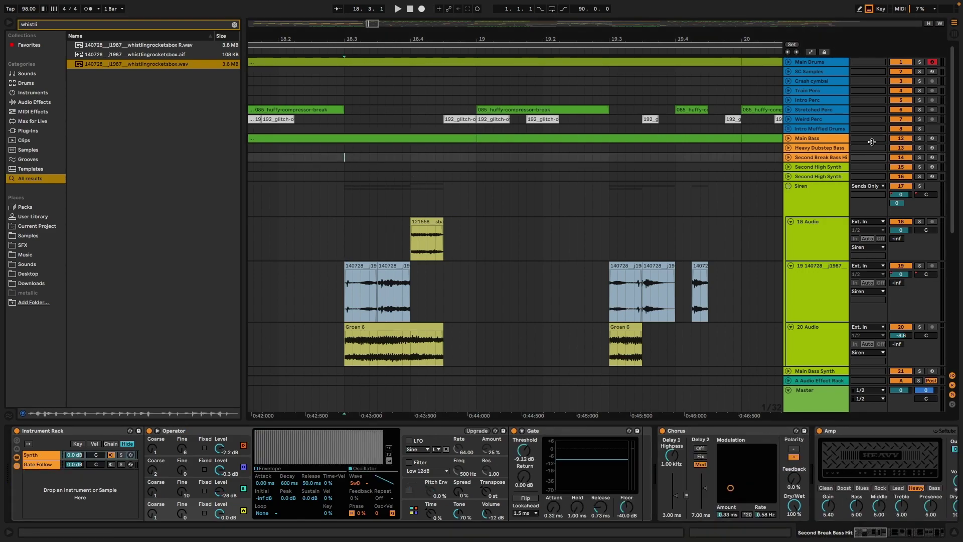
pyautogui.click(919, 140)
pyautogui.press('space')
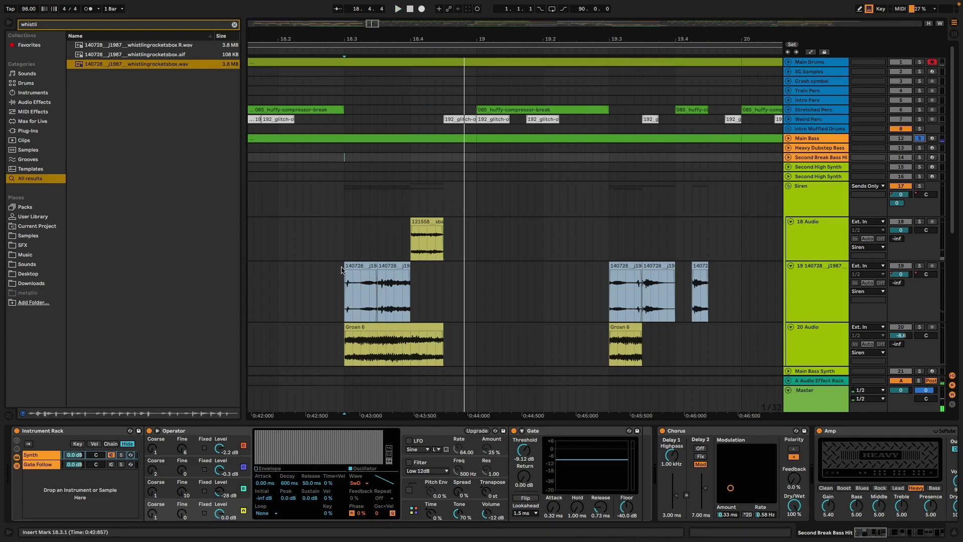
pyautogui.click(478, 158)
pyautogui.press('space')
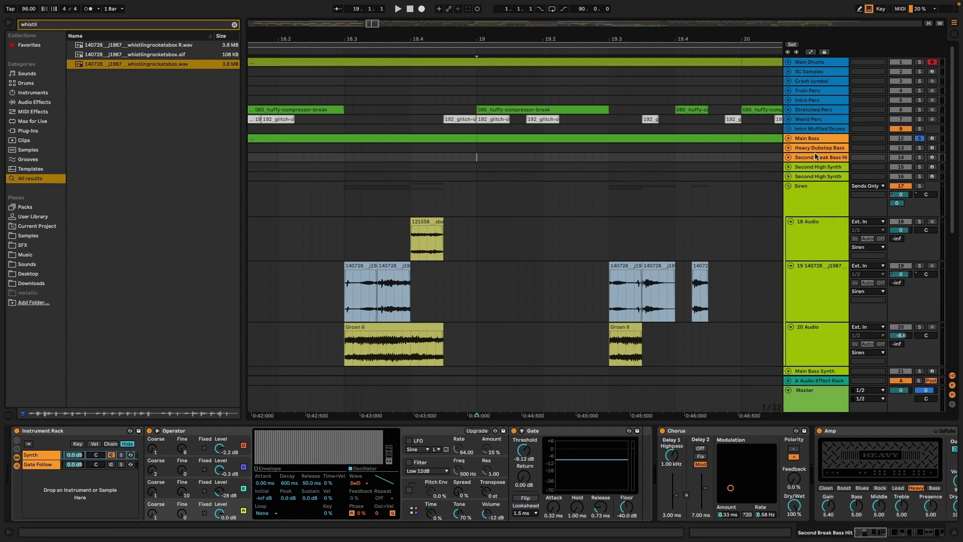
pyautogui.press('space')
pyautogui.press('space')
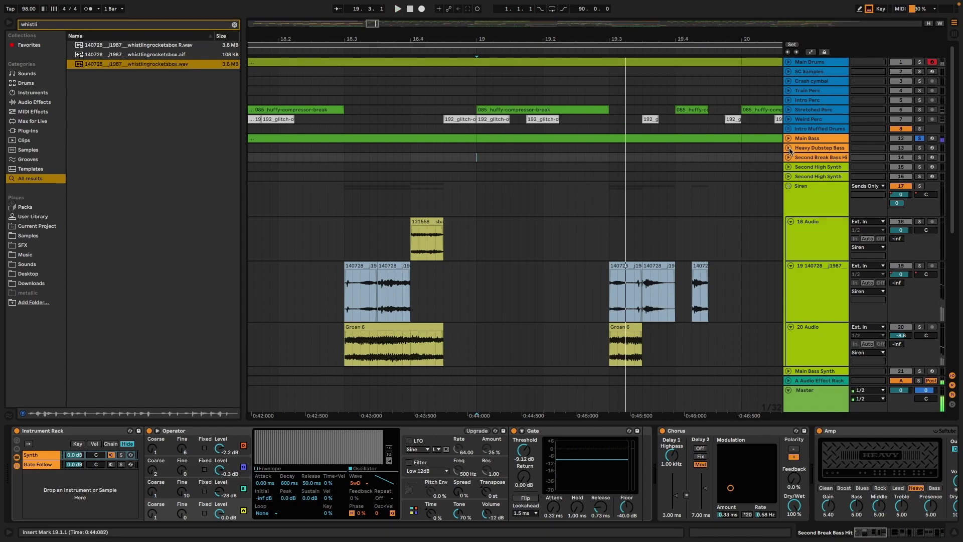
# - Unfold the Main Bass track, select 19.1.1 to 20.1.1 in its clip, and play that bar
pyautogui.click(818, 142)
pyautogui.click(787, 139)
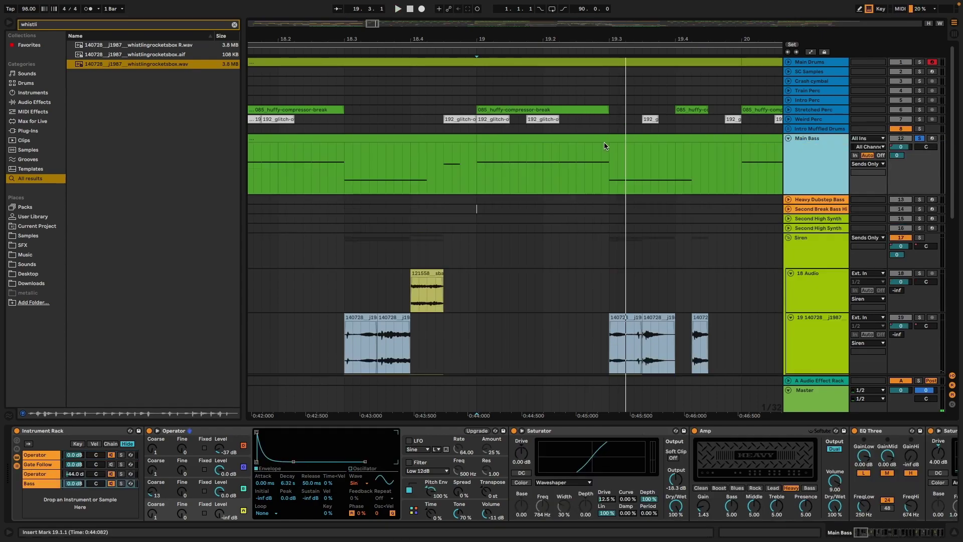
pyautogui.click(572, 139)
pyautogui.hscroll(2, 546, 209)
pyautogui.press('space')
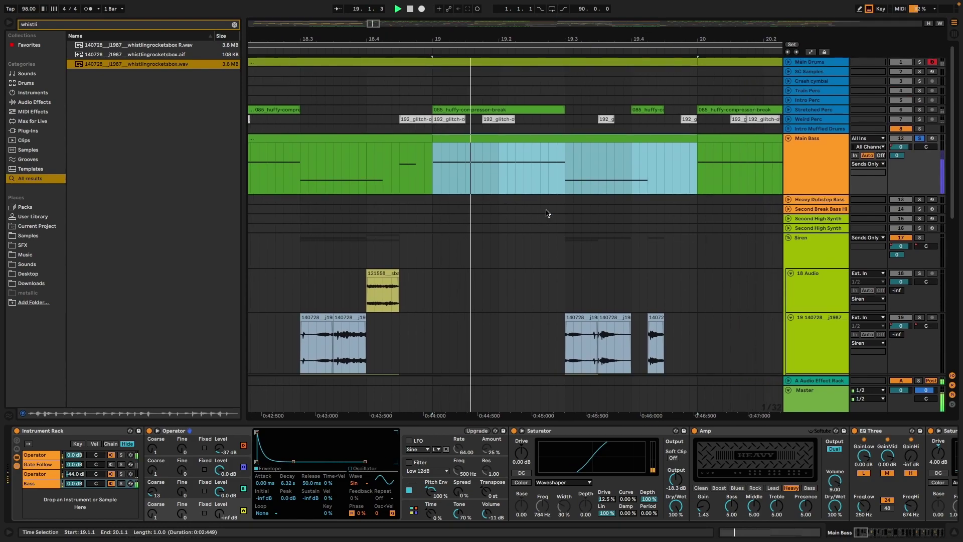
# - Clear the solo on Main Bass and play the full mix from 19.1.1 through bar 20
pyautogui.hscroll(2, 546, 213)
pyautogui.click(920, 139)
pyautogui.press('space')
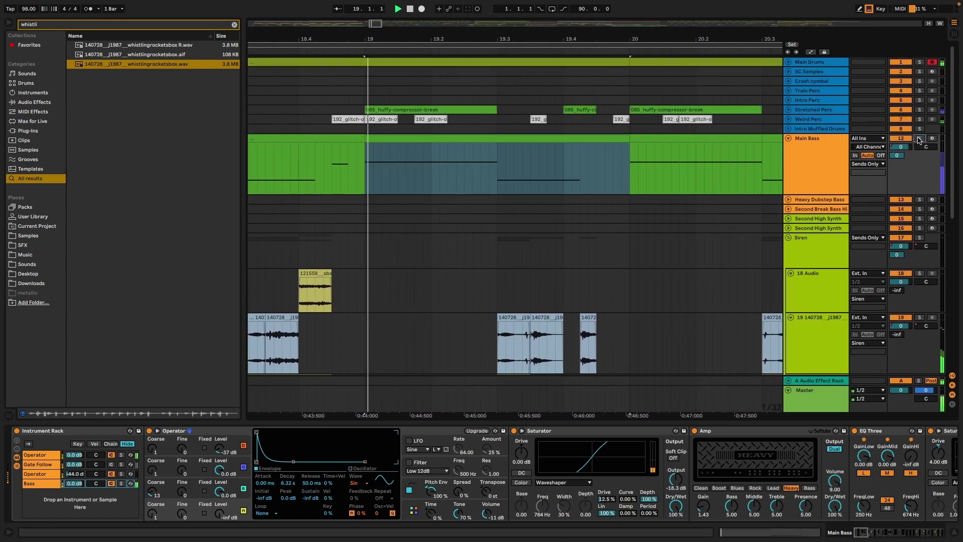
pyautogui.press('space')
pyautogui.moveTo(502, 41); pyautogui.dragTo(502, 20)
pyautogui.press('space')
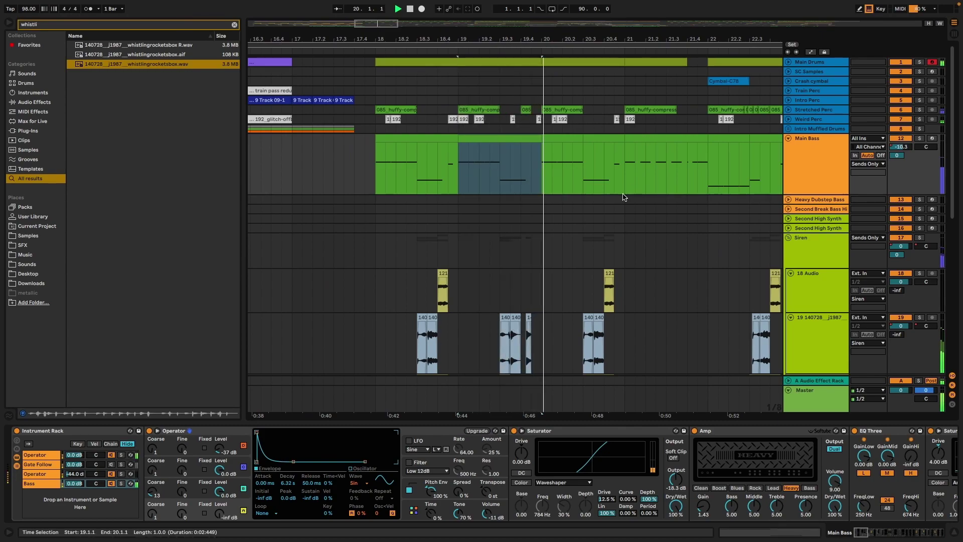
pyautogui.scroll(-3, 587, 258)
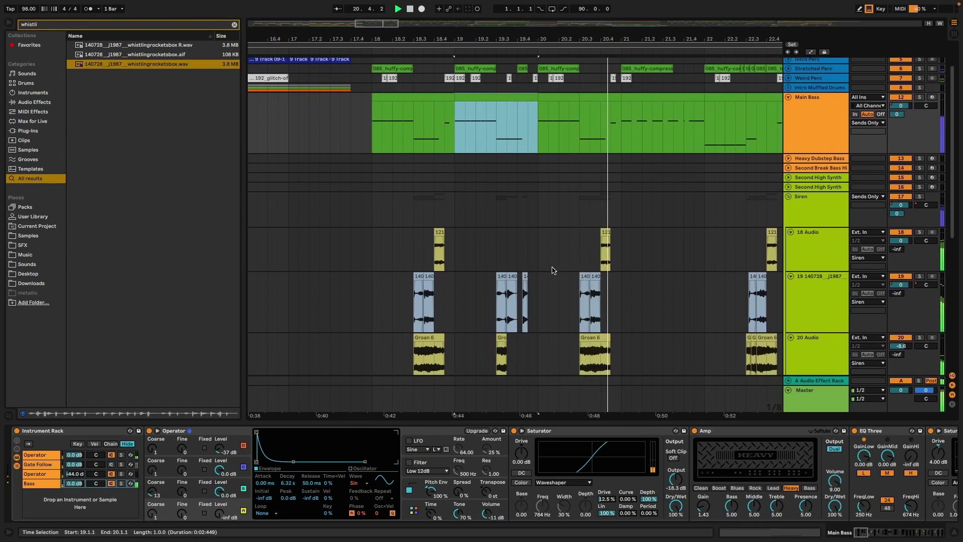
pyautogui.press('space')
# - Select the 140728 whistling clips at 19.3.1 and 19.3.3 on track 19 for inspection
pyautogui.click(509, 283)
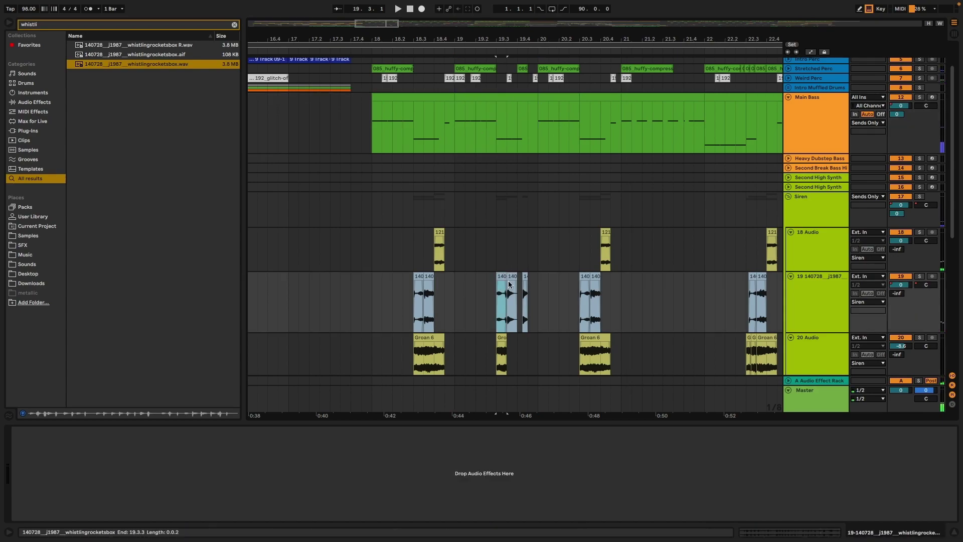
pyautogui.click(512, 279)
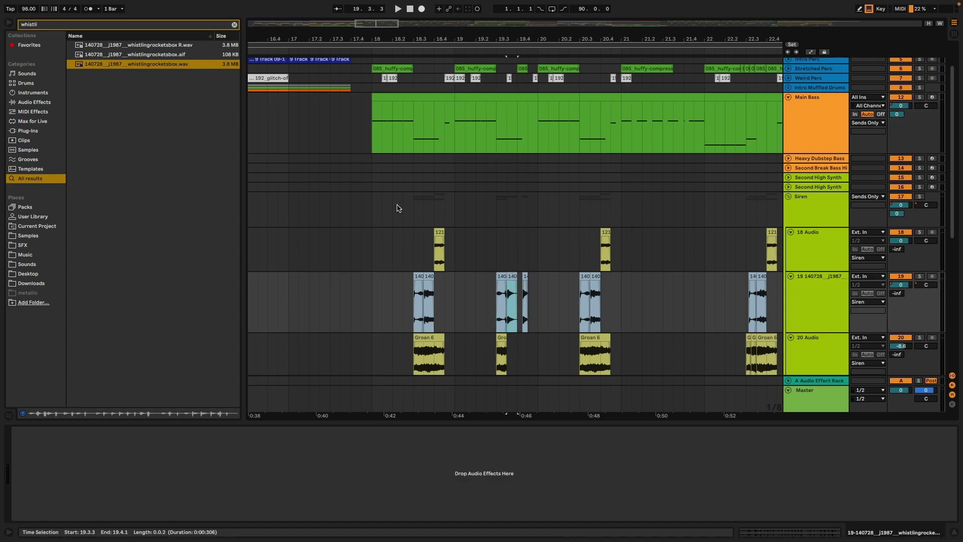
pyautogui.scroll(1, 510, 268)
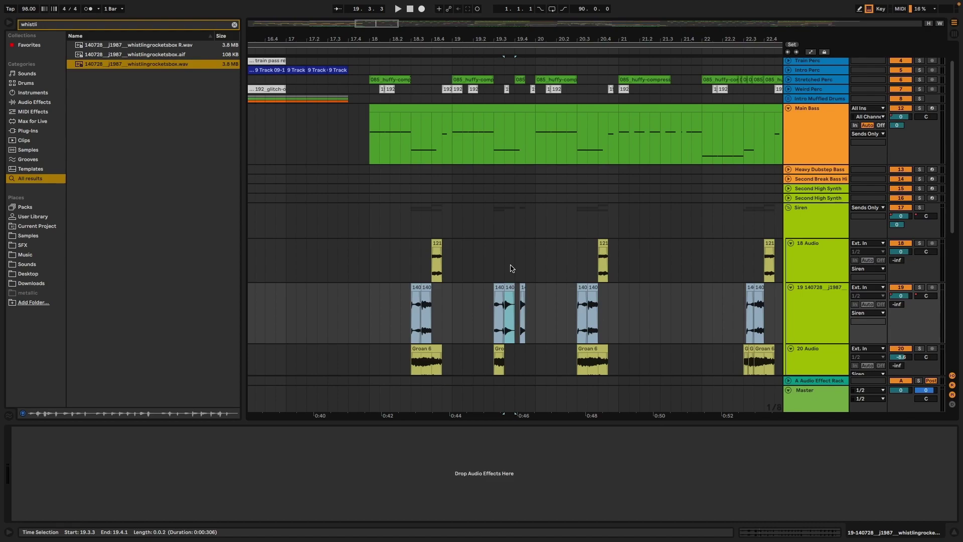
pyautogui.scroll(3, 510, 268)
# - Focus the arrangement on bar 19 and select the glitch clip from 19.1.1 to 19.1.3 on Weird Perc
pyautogui.click(484, 128)
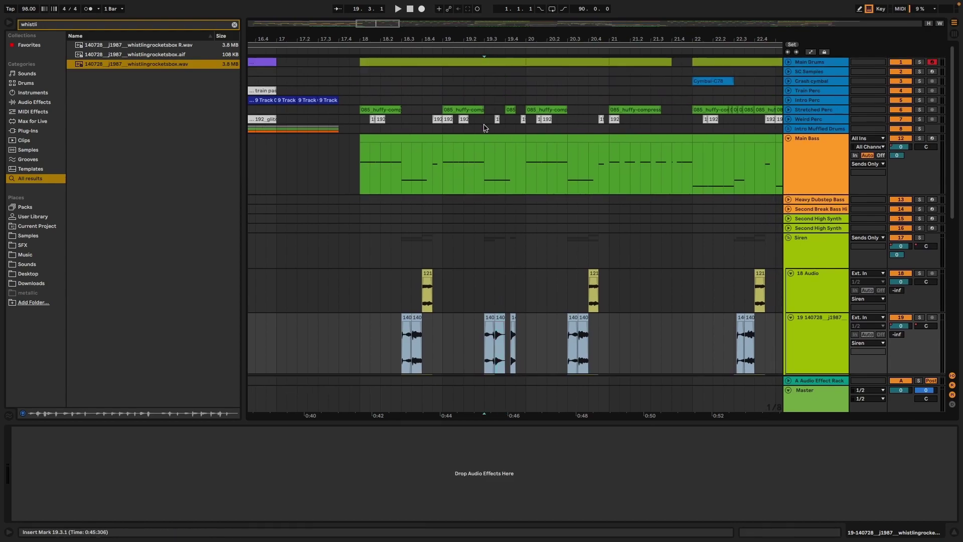
pyautogui.click(455, 51)
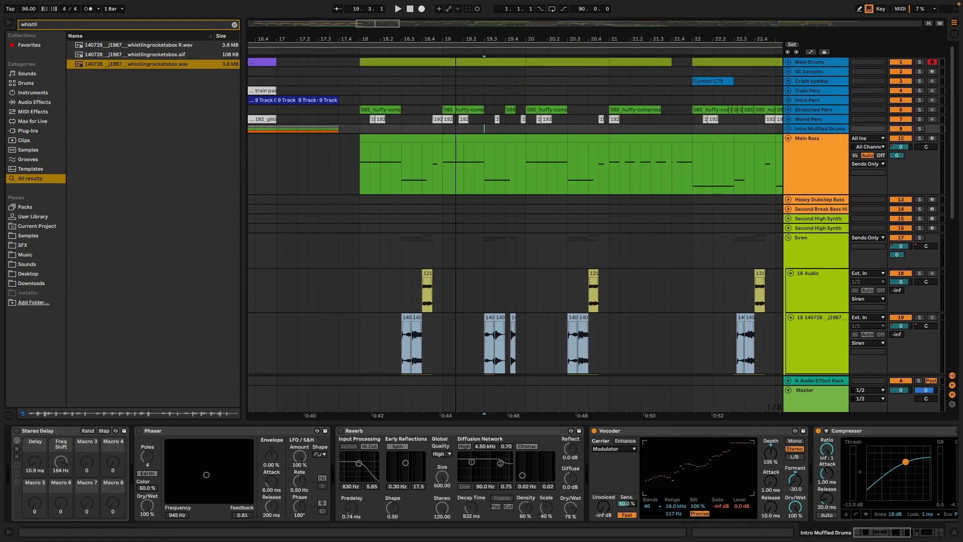
pyautogui.moveTo(455, 47); pyautogui.dragTo(456, 83)
pyautogui.click(442, 118)
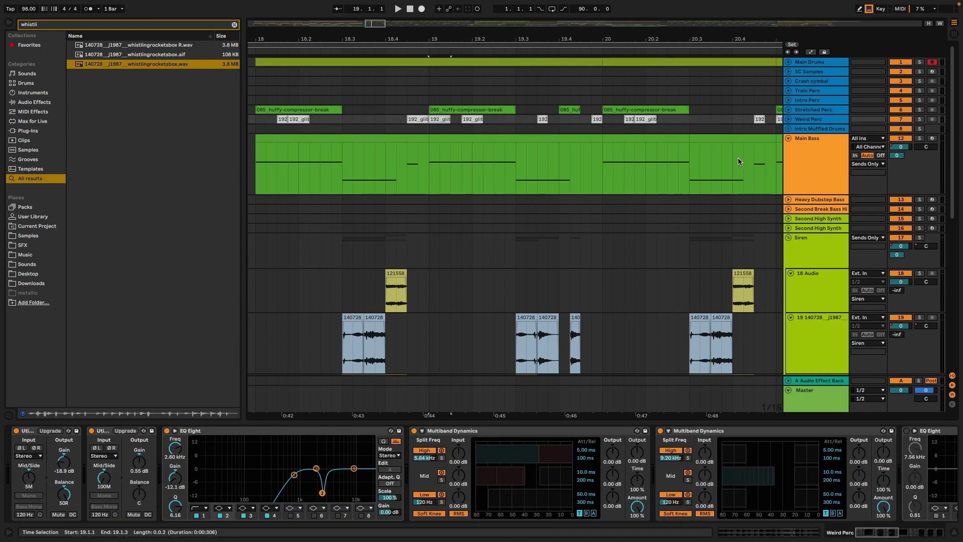
# - Play the crickets clips from 19.1.1 on Cricket Perc, auditioning the track in solo and clearing the solo
pyautogui.scroll(-10, 518, 152)
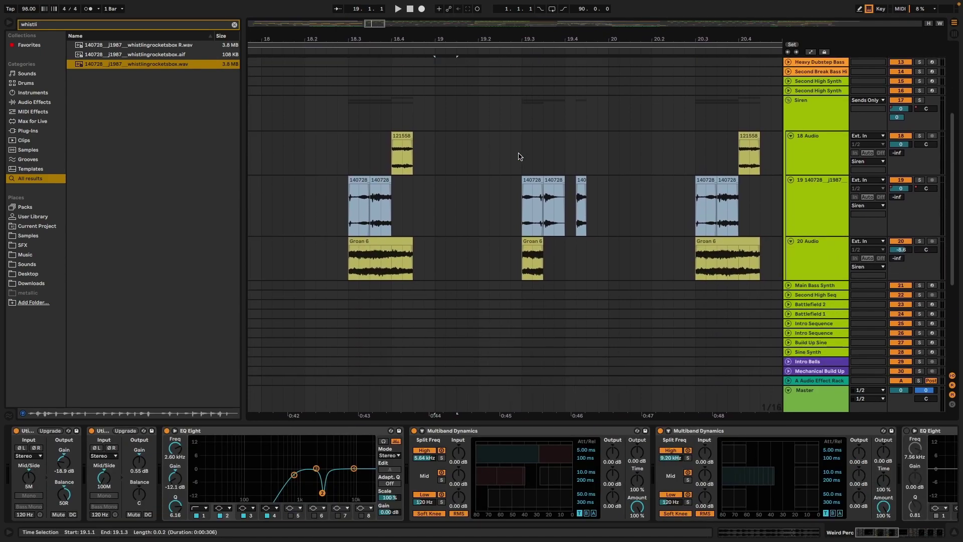
pyautogui.click(454, 224)
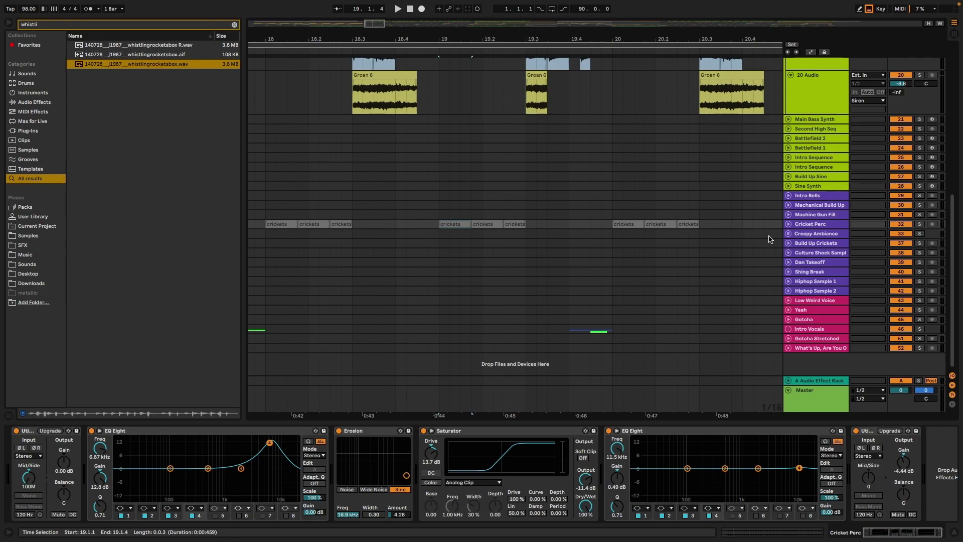
pyautogui.press('space')
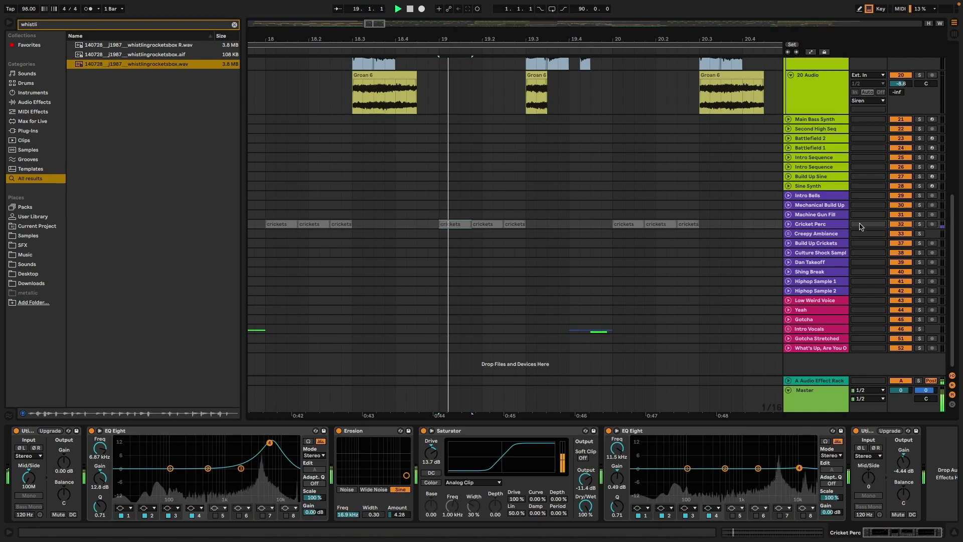
pyautogui.click(919, 224)
pyautogui.press('space')
pyautogui.click(920, 225)
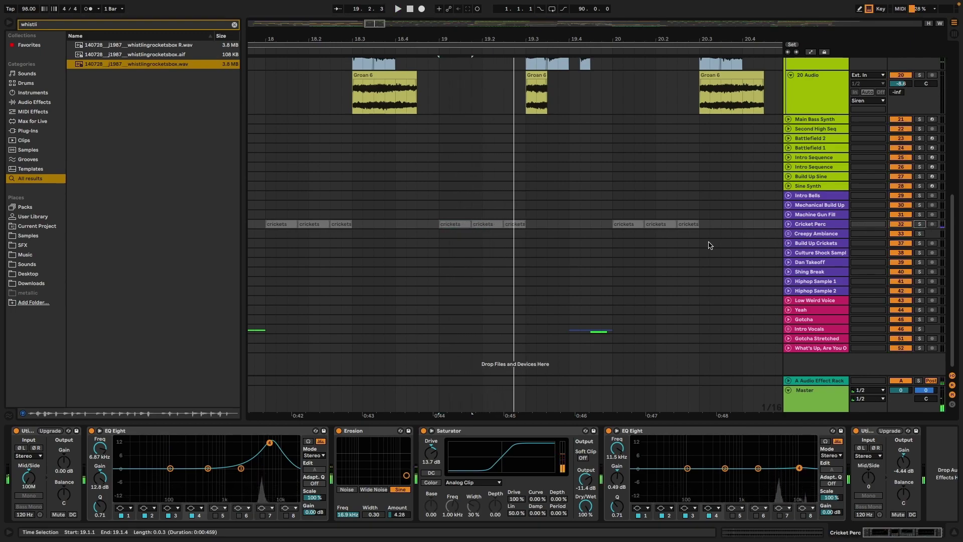
# - Set the insert marker to 22.1.3 on the Siren track and play through bar 23
pyautogui.hscroll(2, 709, 243)
pyautogui.scroll(1, 709, 243)
pyautogui.scroll(10, 709, 245)
pyautogui.hscroll(10, 709, 245)
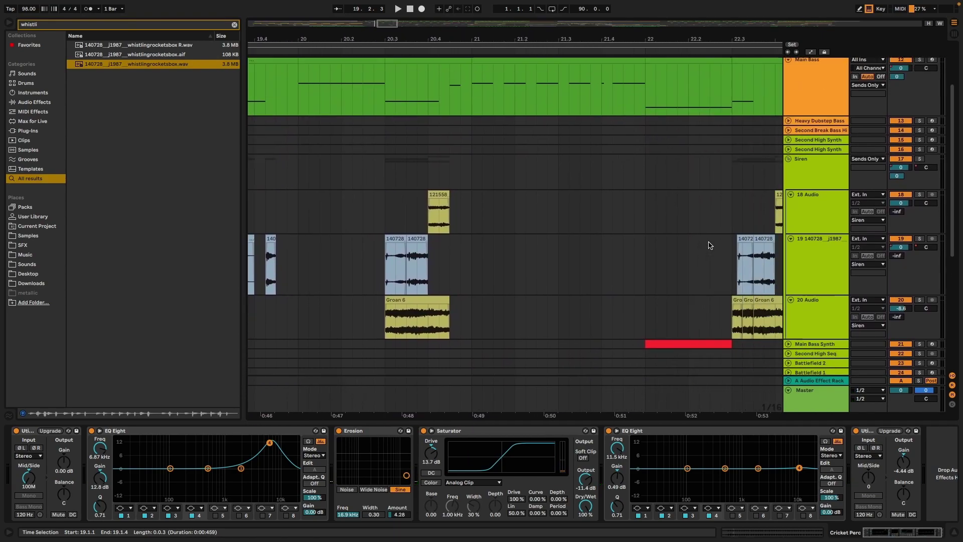
pyautogui.click(525, 198)
pyautogui.press('space')
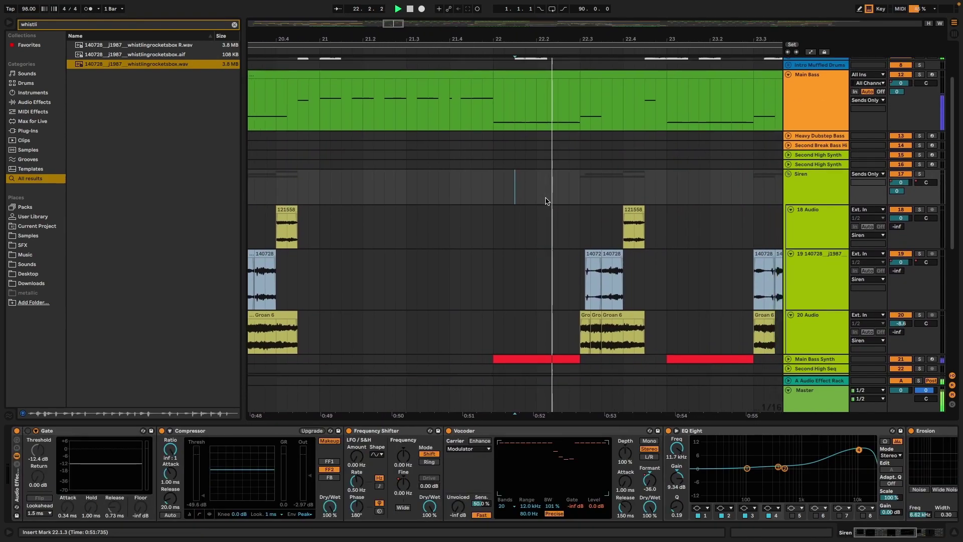
pyautogui.scroll(2, 544, 200)
pyautogui.scroll(1, 546, 200)
pyautogui.hscroll(1, 546, 201)
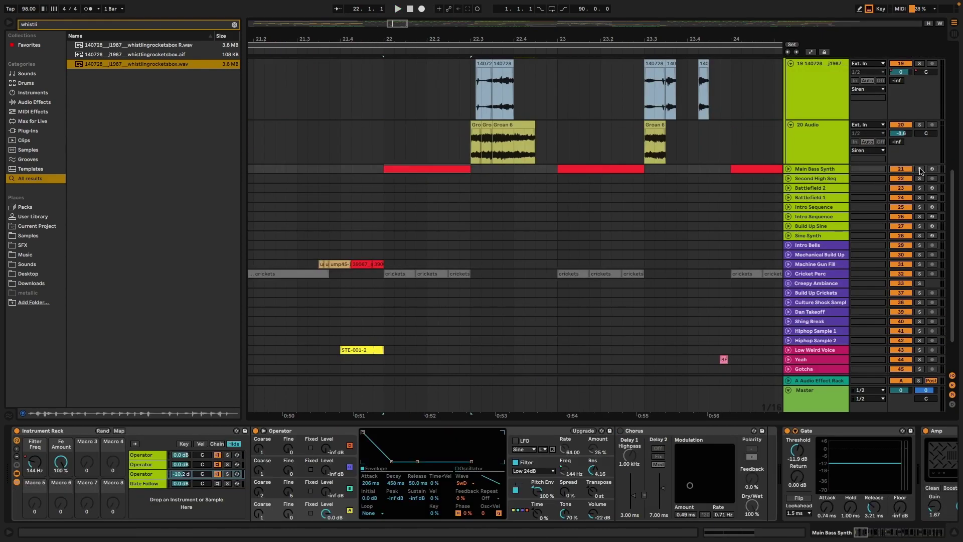
# - Solo the Main Bass Synth track and play its clip from 22.1.1 to 22.3.1
pyautogui.click(919, 170)
pyautogui.press('space')
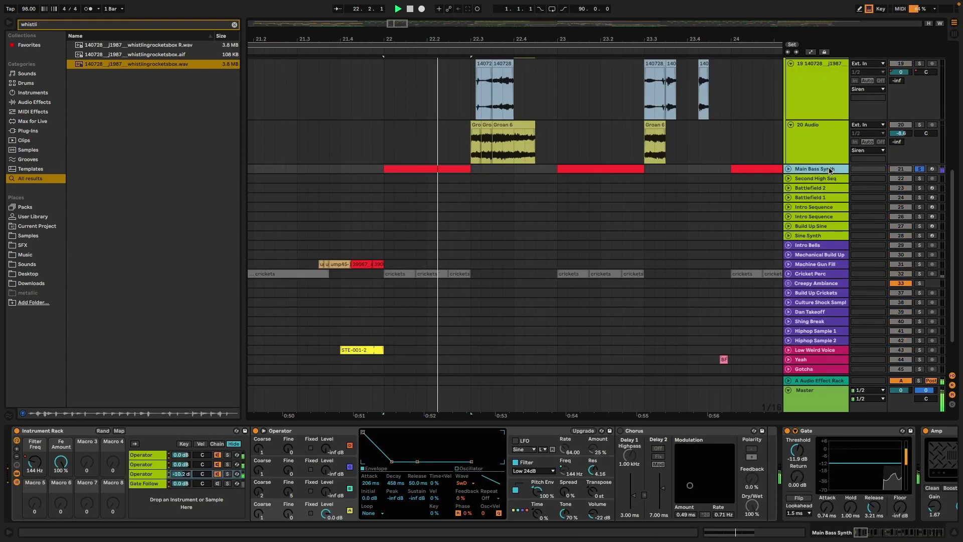
pyautogui.click(402, 170)
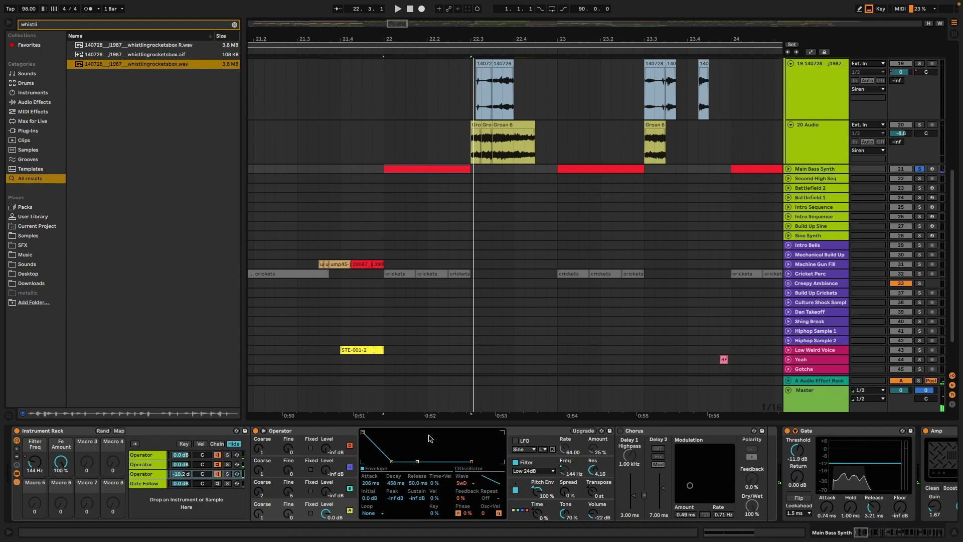
# - Examine the Operator and the effects in the Main Bass Synth track's device chain
pyautogui.hscroll(3, 485, 450)
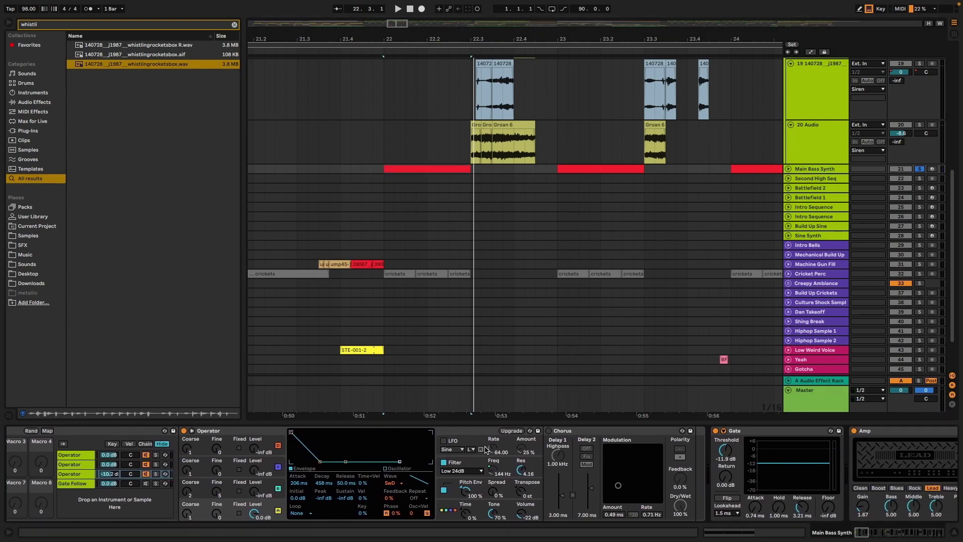
pyautogui.hscroll(-1, 435, 455)
pyautogui.hscroll(1, 435, 455)
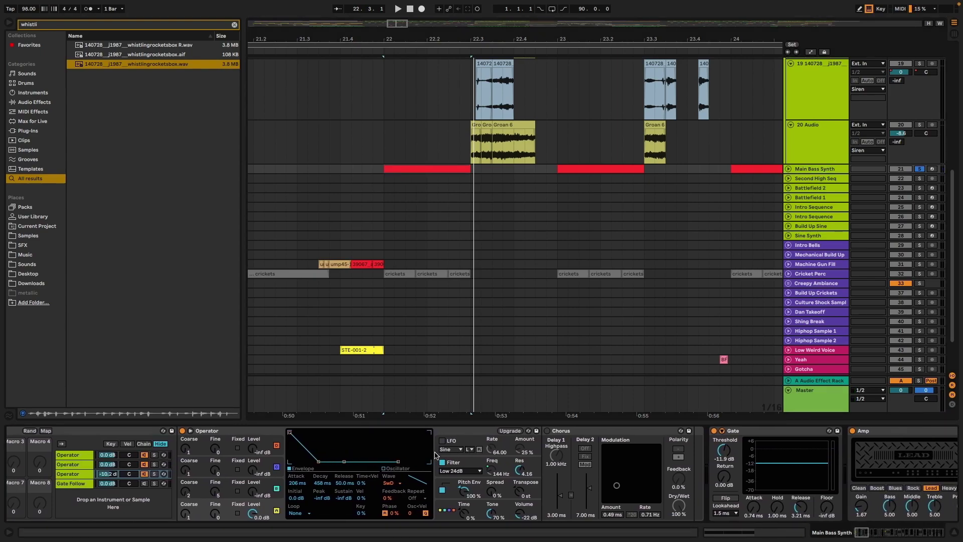
# - Show the Operator's filter envelope and examine the effects from Chorus through Multiband Dynamics to the Reverb rack on Main Bass Synth
pyautogui.click(458, 466)
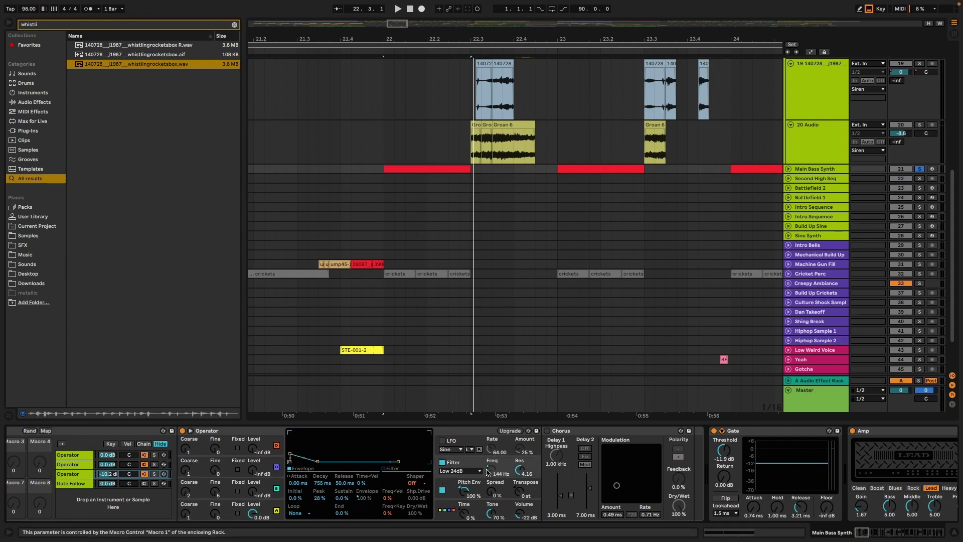
pyautogui.hscroll(5, 593, 466)
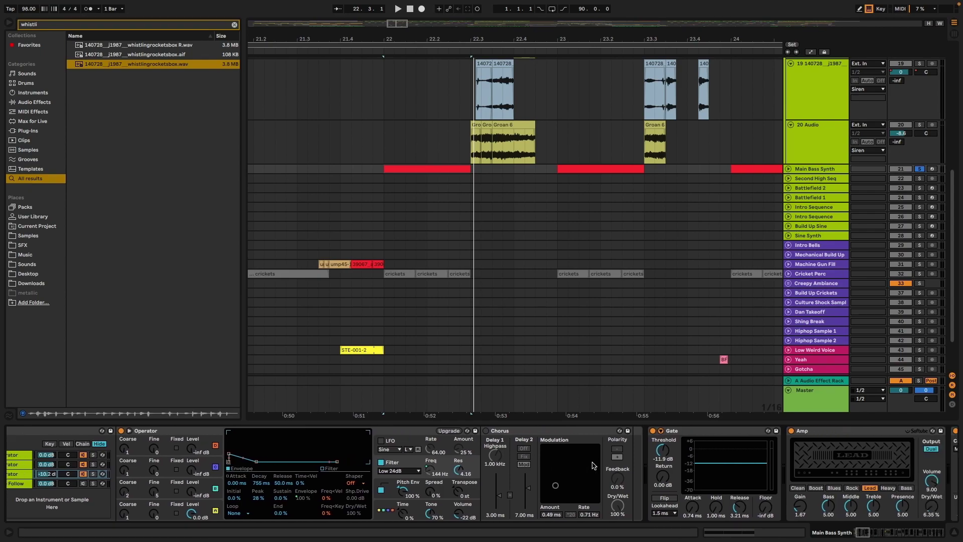
pyautogui.hscroll(12, 593, 466)
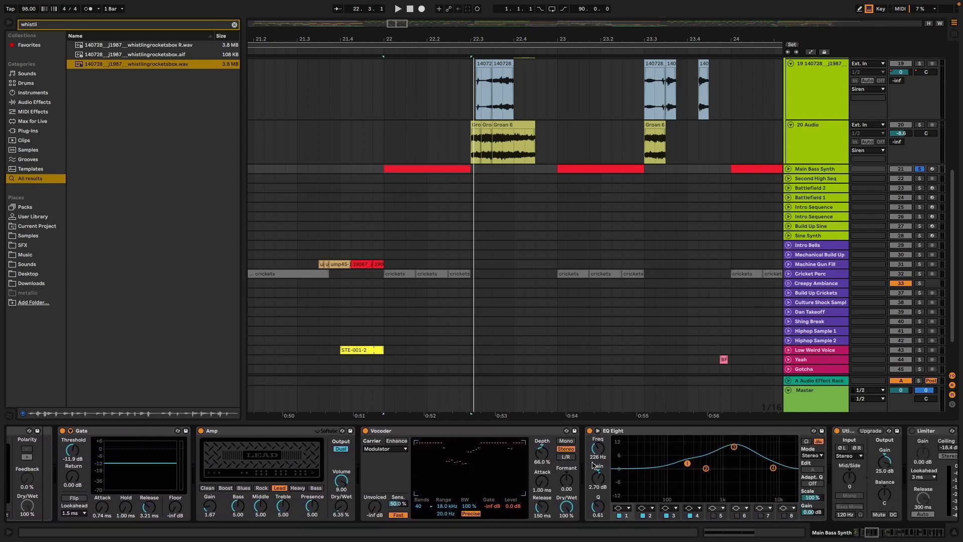
pyautogui.hscroll(10, 593, 465)
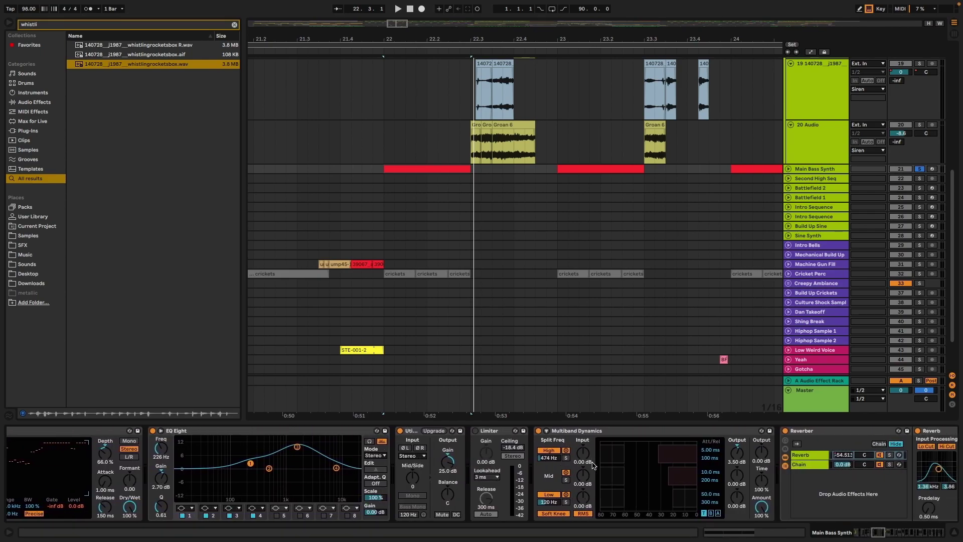
pyautogui.hscroll(3, 593, 465)
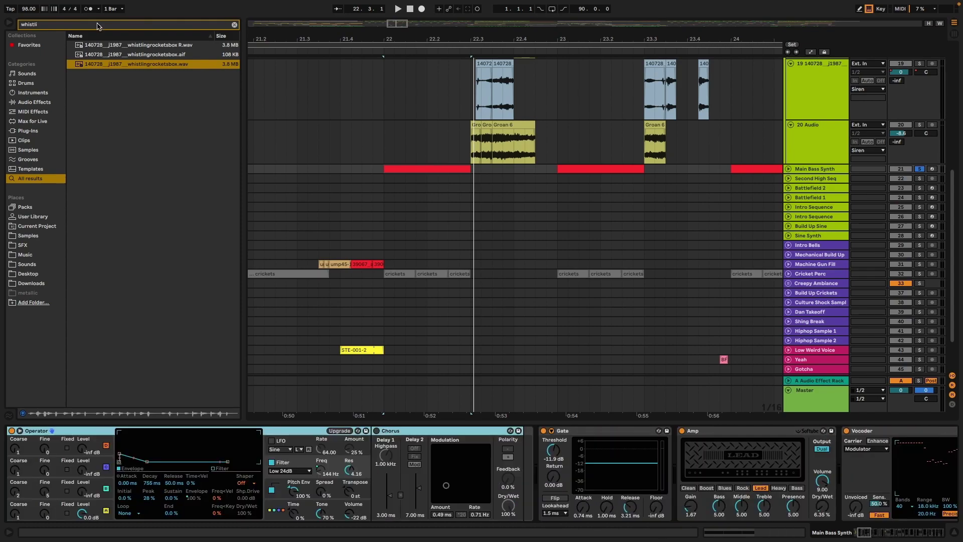
# - Search for Erosion, try it in Sine mode at the end of the Main Bass Synth chain, and play the clip through it
pyautogui.click(96, 23)
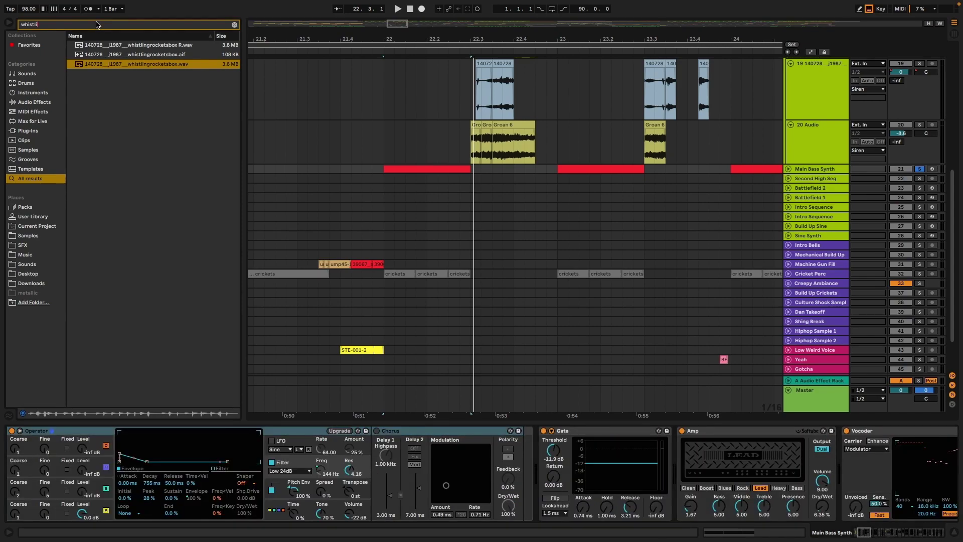
pyautogui.write('eros')
pyautogui.hscroll(20, 918, 455)
pyautogui.moveTo(930, 469); pyautogui.dragTo(918, 455)
pyautogui.press('space')
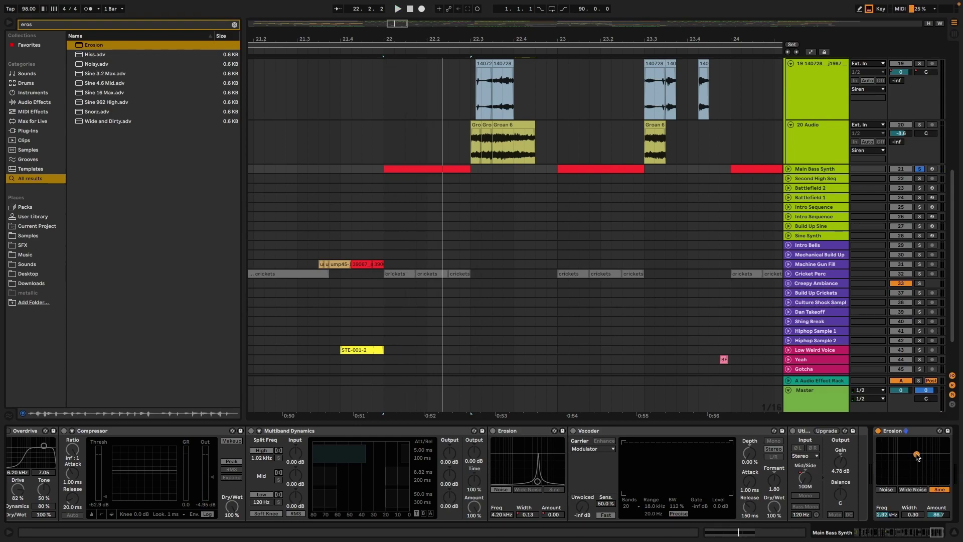
pyautogui.press('space')
# - Delete the Erosion effect at the end of the Main Bass Synth chain and replay the clip from 22.1.1 without it
pyautogui.press('space')
pyautogui.click(895, 432)
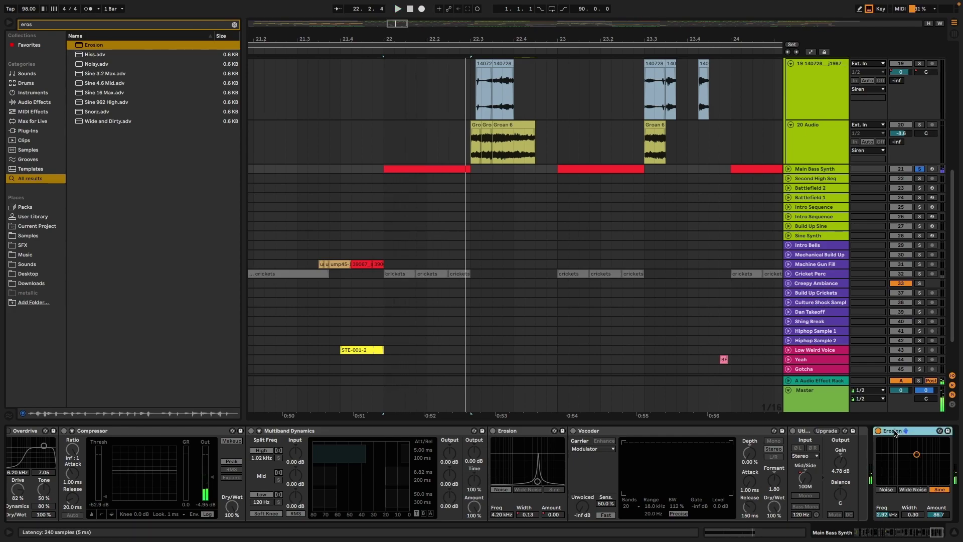
pyautogui.press('Delete')
pyautogui.press('space')
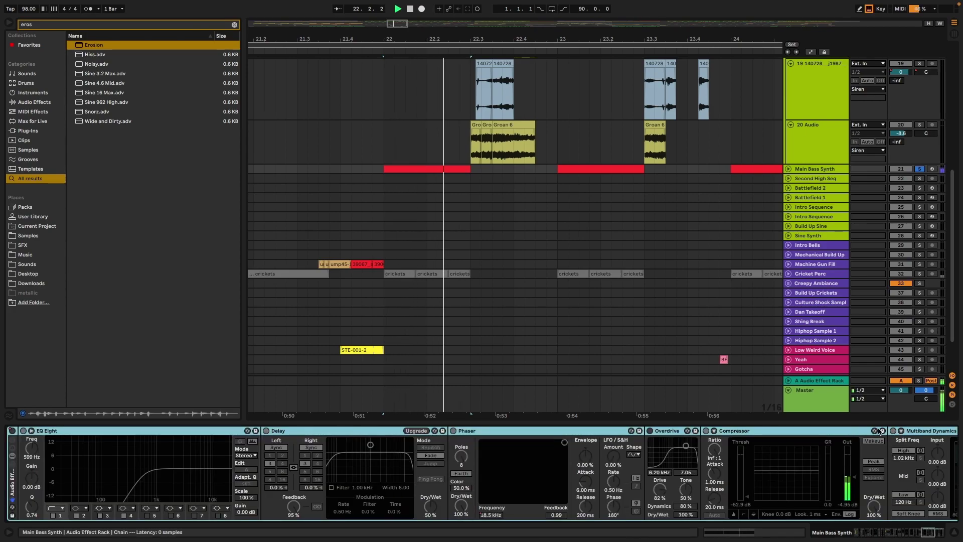
pyautogui.press('space')
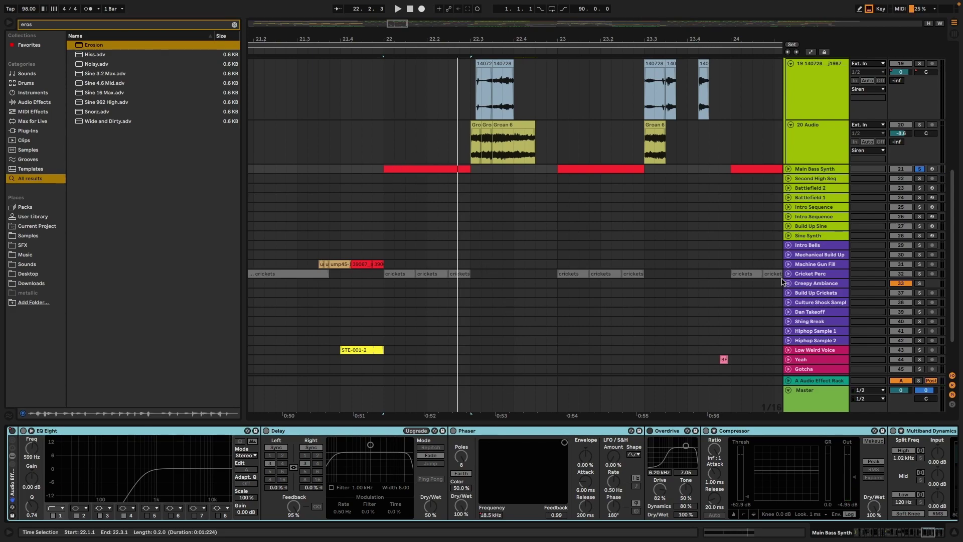
pyautogui.press('space')
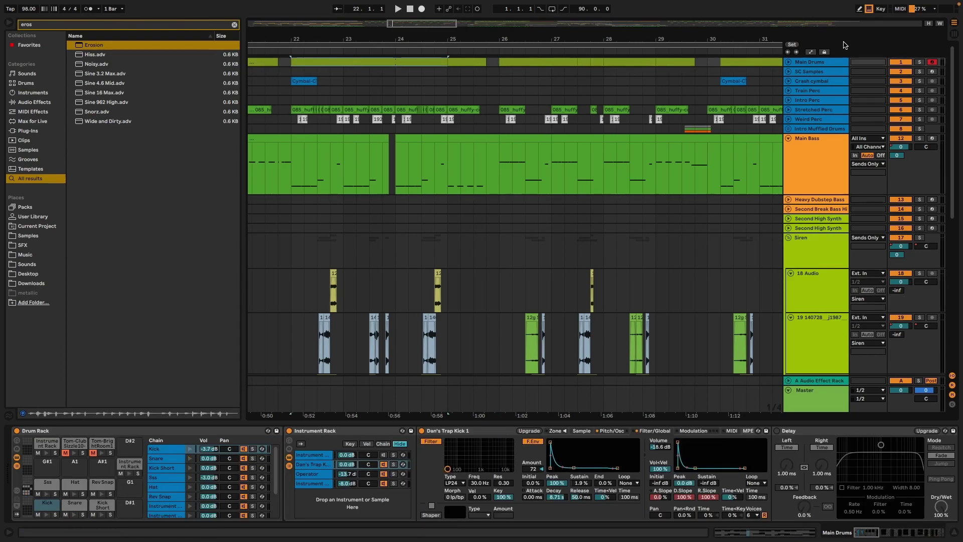
# - Audition the Main Drums track in solo from 22.1.1 and clear its solo
pyautogui.click(919, 62)
pyautogui.press('space')
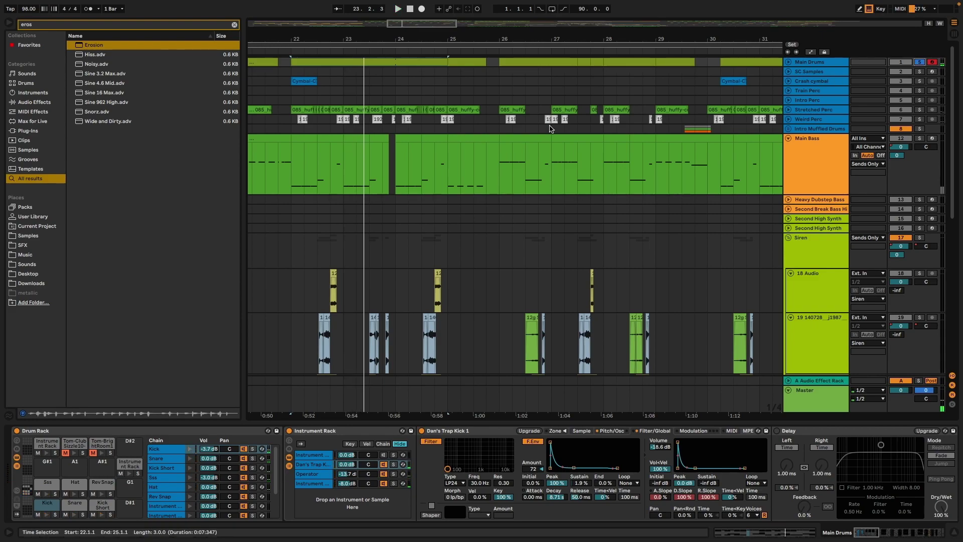
pyautogui.click(924, 63)
# - Play Stretched Perc in solo from 22.1.1, then clear the solo and replay the passage with the full mix
pyautogui.click(297, 101)
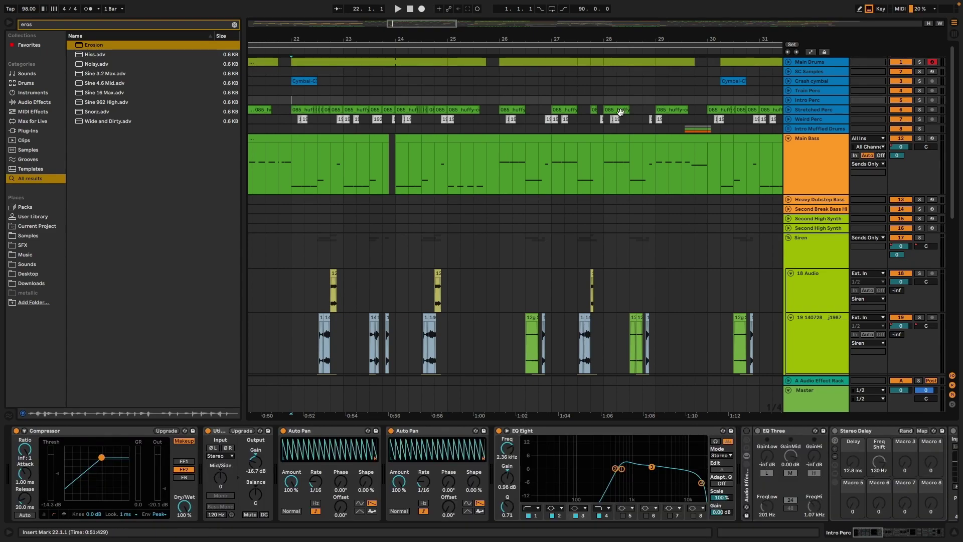
pyautogui.click(841, 111)
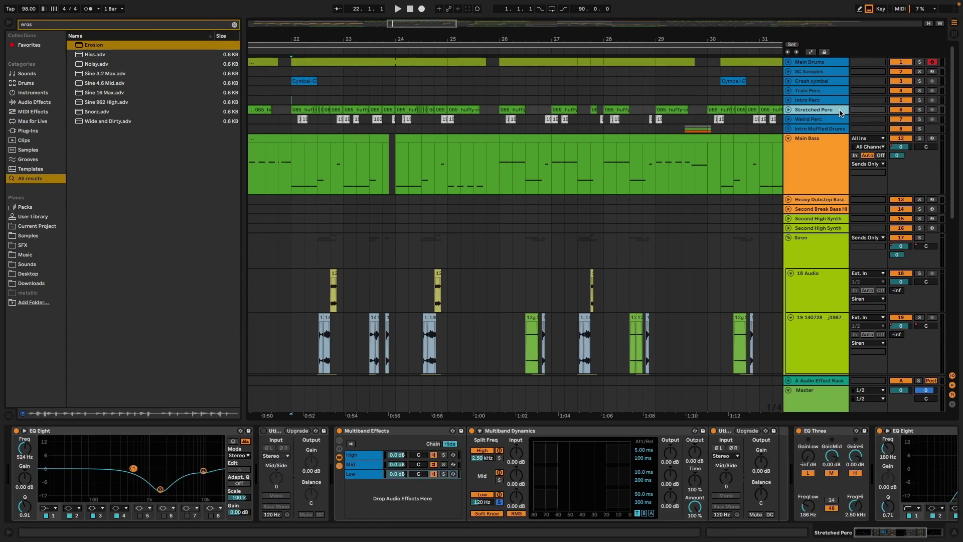
pyautogui.click(918, 110)
pyautogui.press('space')
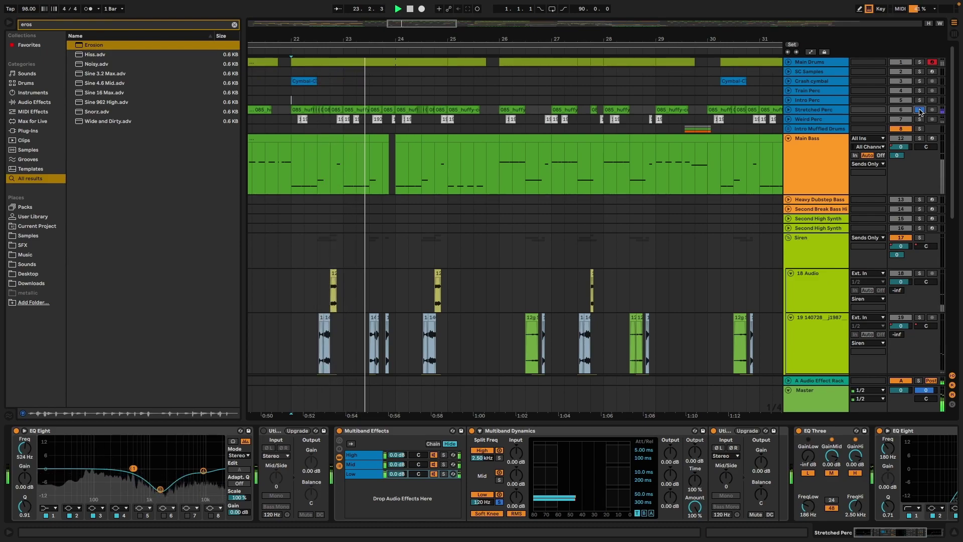
pyautogui.click(830, 111)
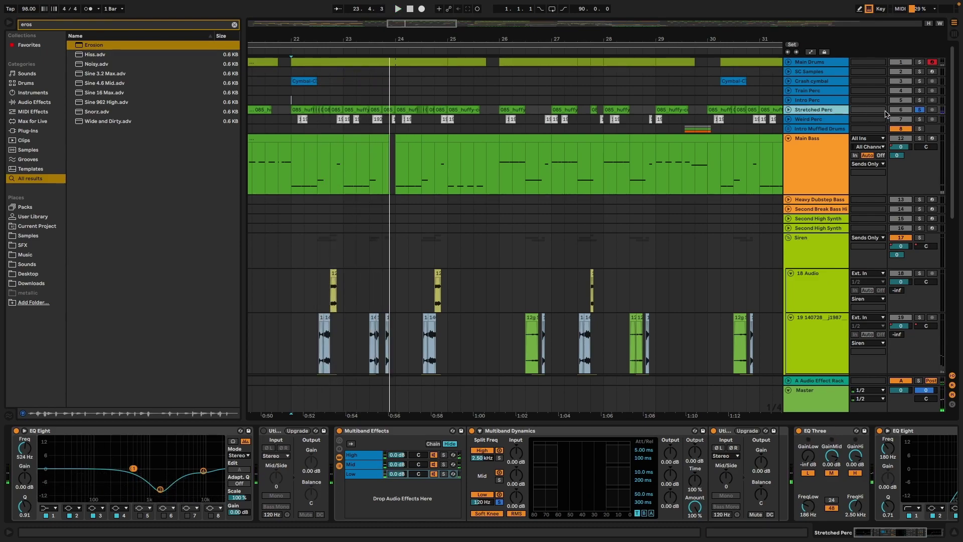
pyautogui.click(919, 109)
pyautogui.press('space')
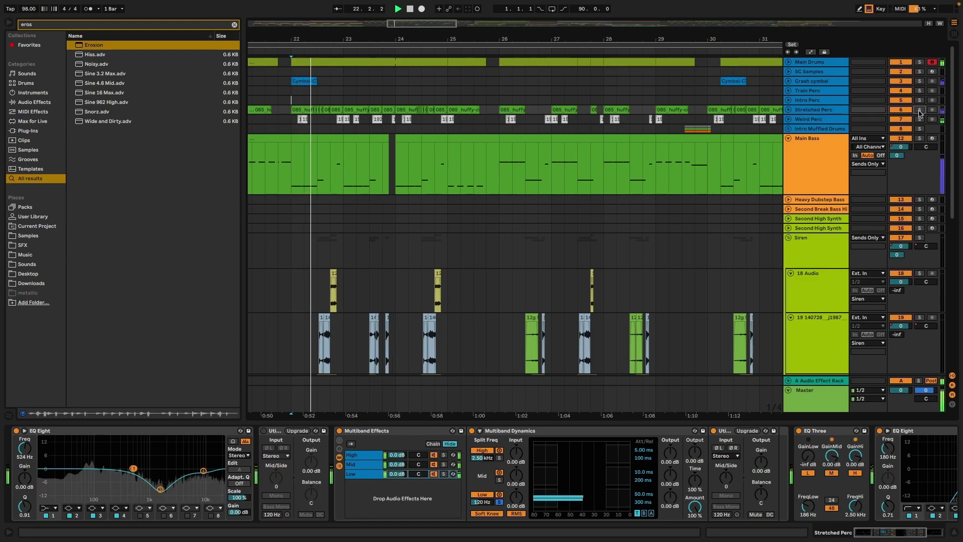
pyautogui.press('space')
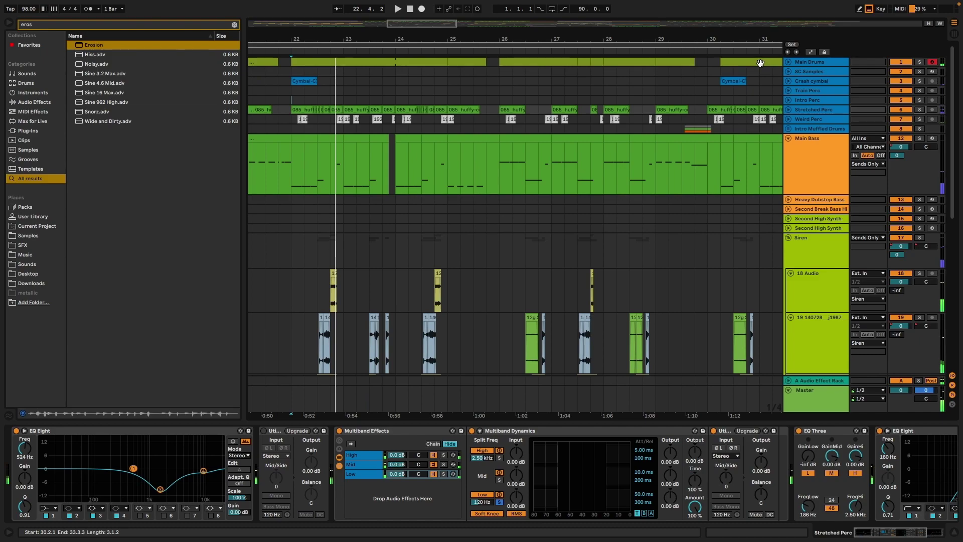
# - Unfold the Main Drums track to show its MIDI clip and set the insert marker to 22.1.1
pyautogui.click(815, 64)
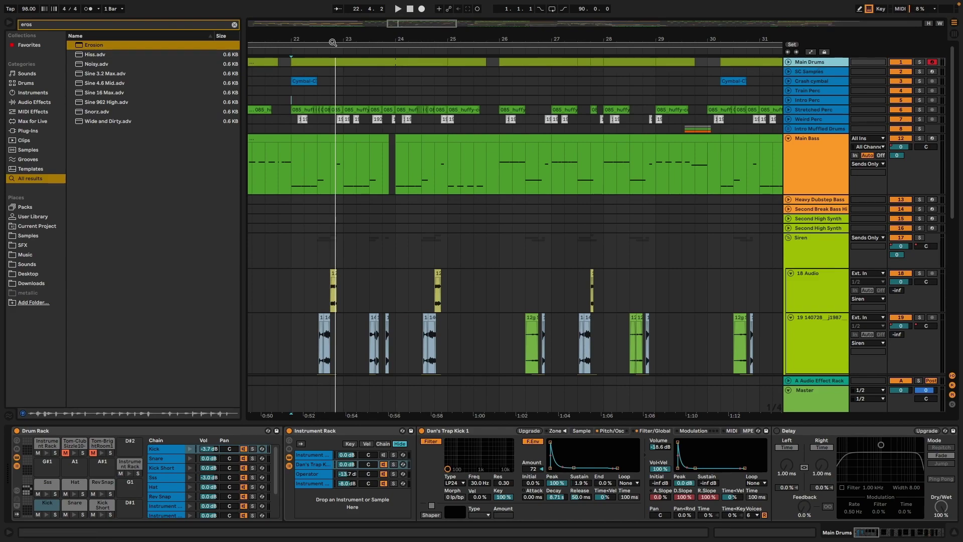
pyautogui.click(332, 62)
pyautogui.click(789, 63)
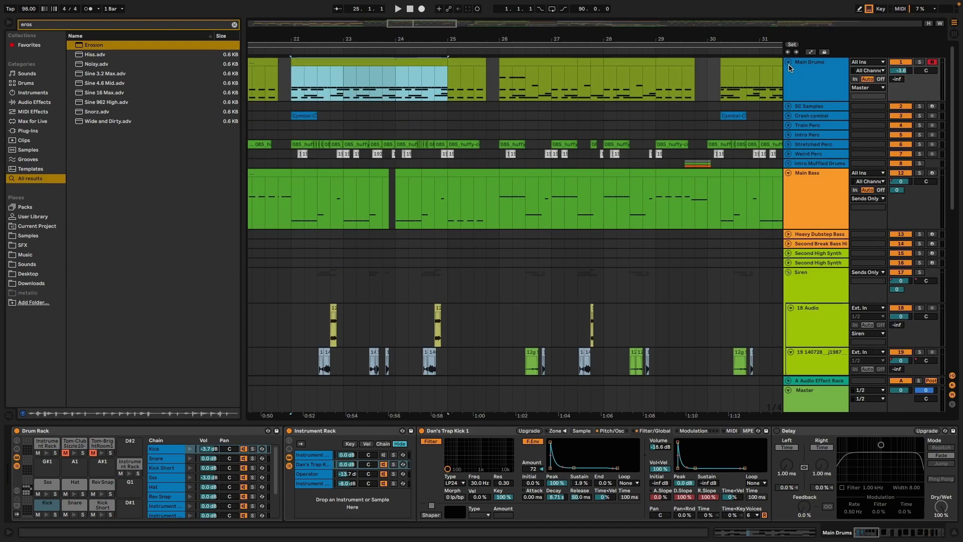
pyautogui.scroll(5, 308, 66)
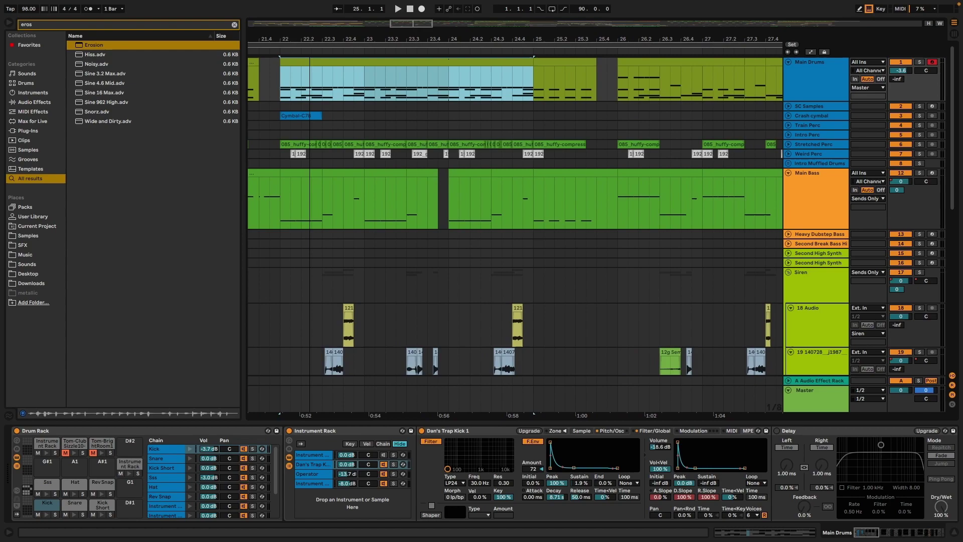
pyautogui.click(280, 88)
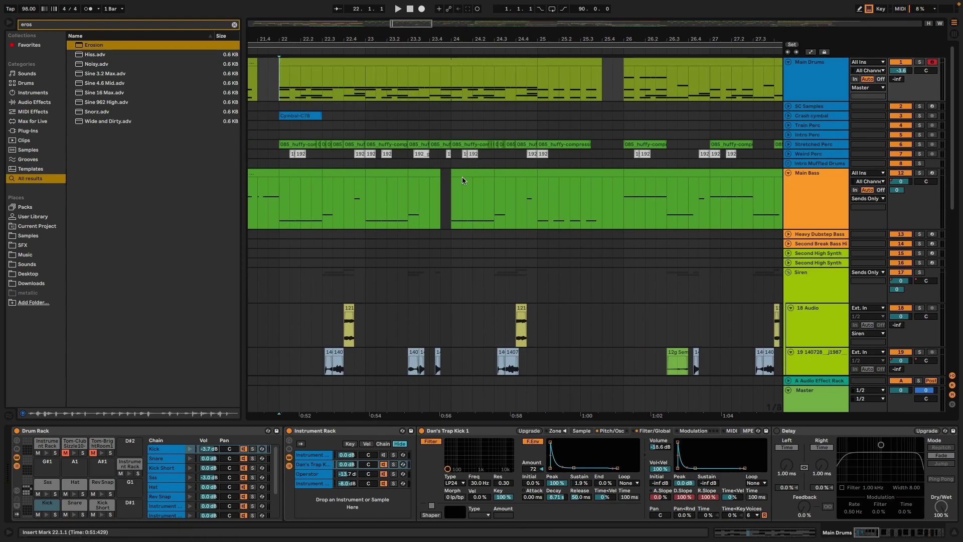
# - Examine the Multiband Dynamics, EQ Eight, FF Pro-L and Spectrum devices in the Master track's chain
pyautogui.scroll(-3, 463, 180)
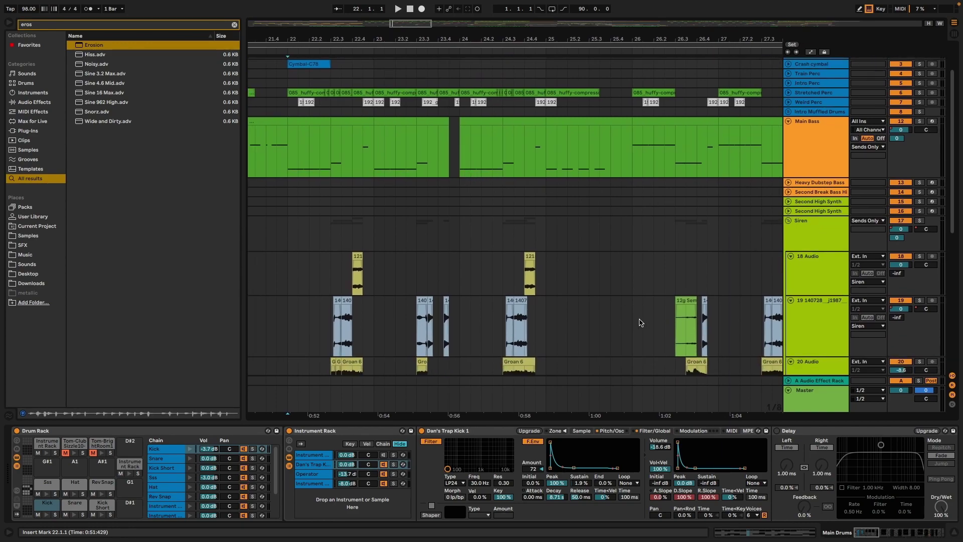
pyautogui.click(806, 405)
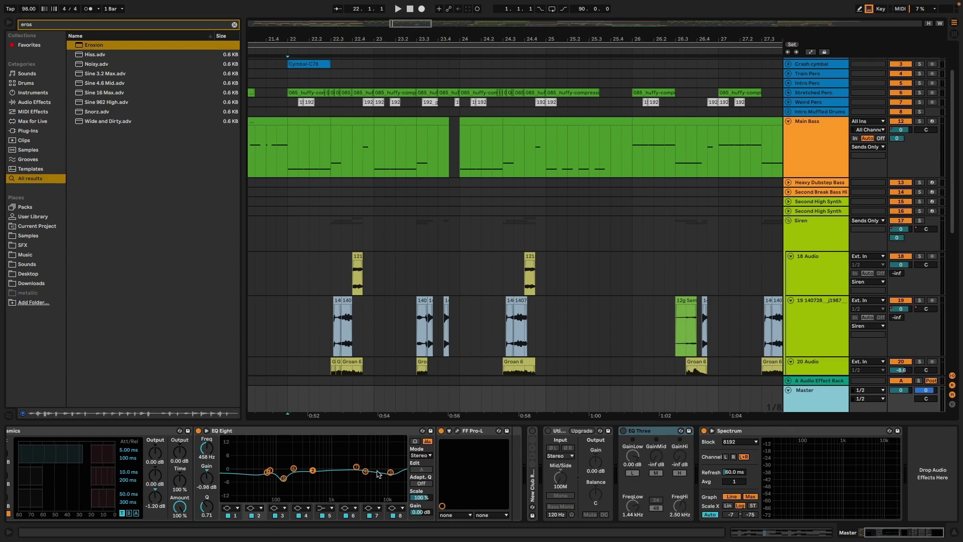
pyautogui.scroll(3, 442, 214)
pyautogui.click(301, 98)
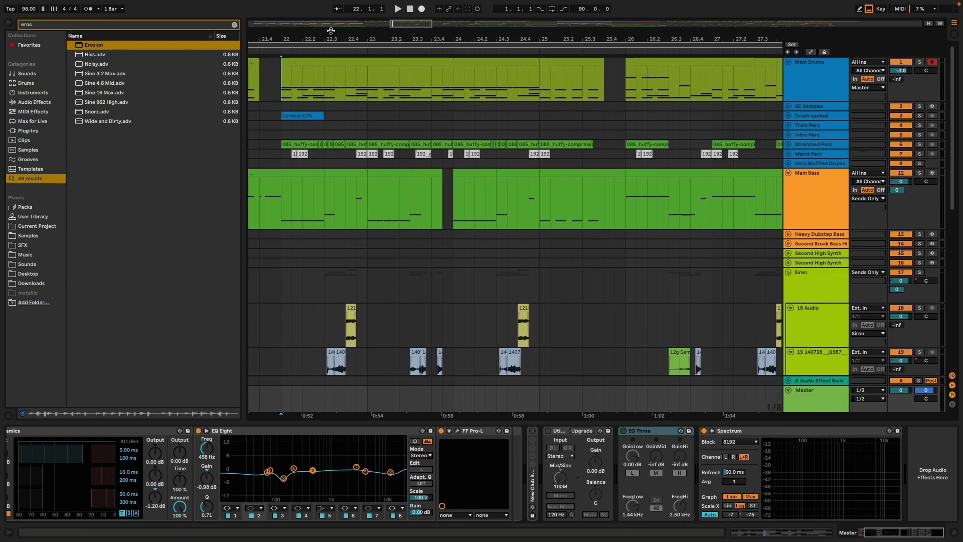
# - Play the arrangement from 33.1.1 into the section at bar 34 and select the first frozen Second High Seq clip
pyautogui.moveTo(332, 37); pyautogui.dragTo(331, 11)
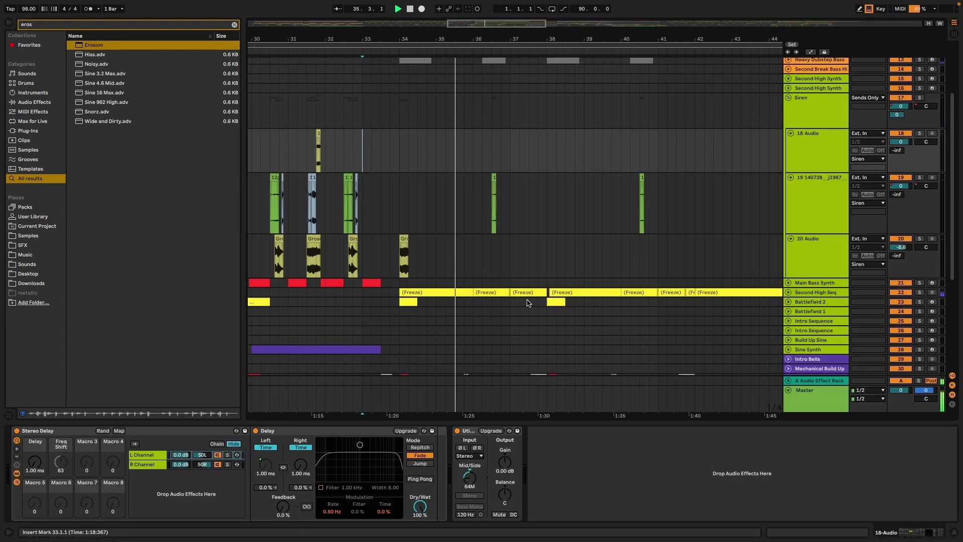
pyautogui.click(469, 292)
pyautogui.press('space')
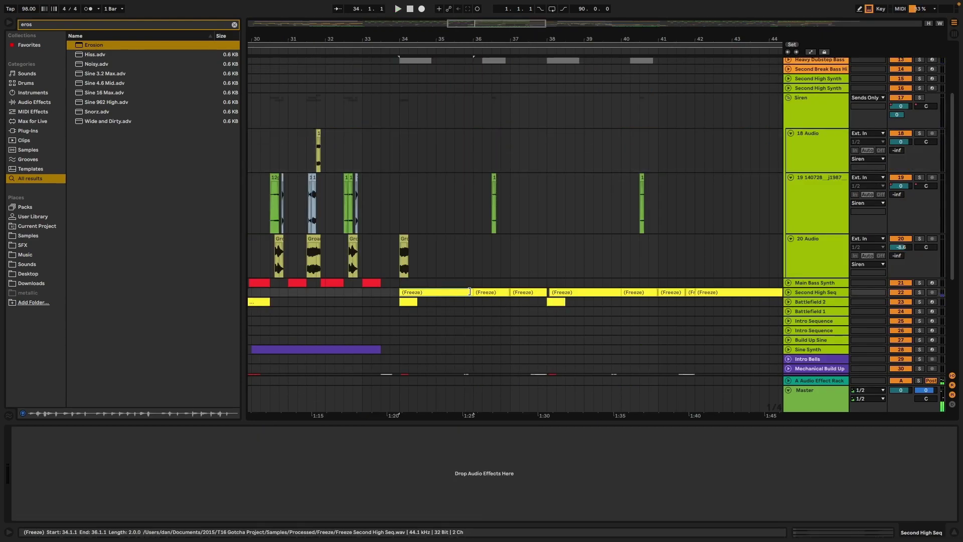
# - Unfold the Second High Seq track, make it taller and select its frozen clip from 34.1.1 to 36.1.1
pyautogui.click(788, 292)
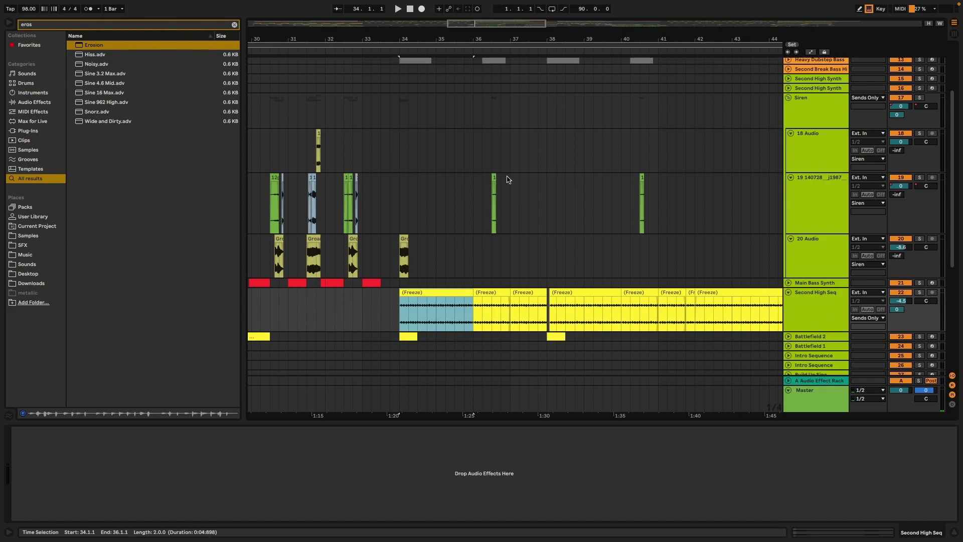
pyautogui.moveTo(424, 38); pyautogui.dragTo(424, 130)
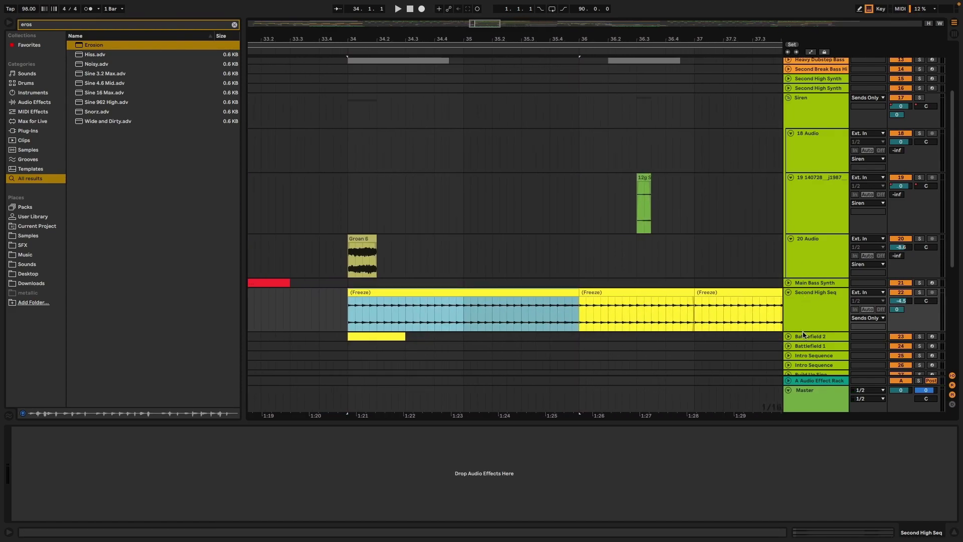
pyautogui.moveTo(803, 334); pyautogui.dragTo(803, 360)
pyautogui.click(665, 311)
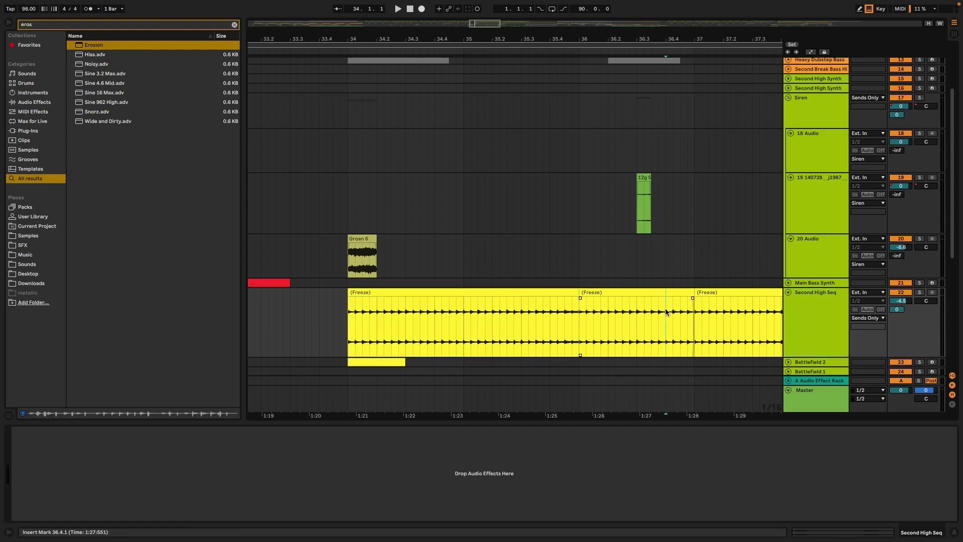
pyautogui.scroll(-2, 577, 310)
pyautogui.click(423, 294)
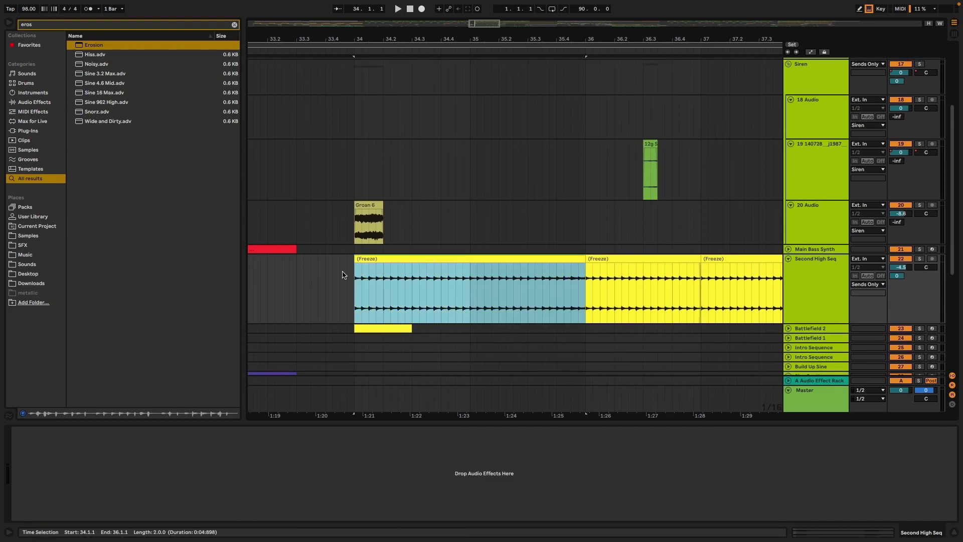
# - Set the insert marker to 39.1.4 on the Second High Seq track and play from there
pyautogui.hscroll(2, 596, 300)
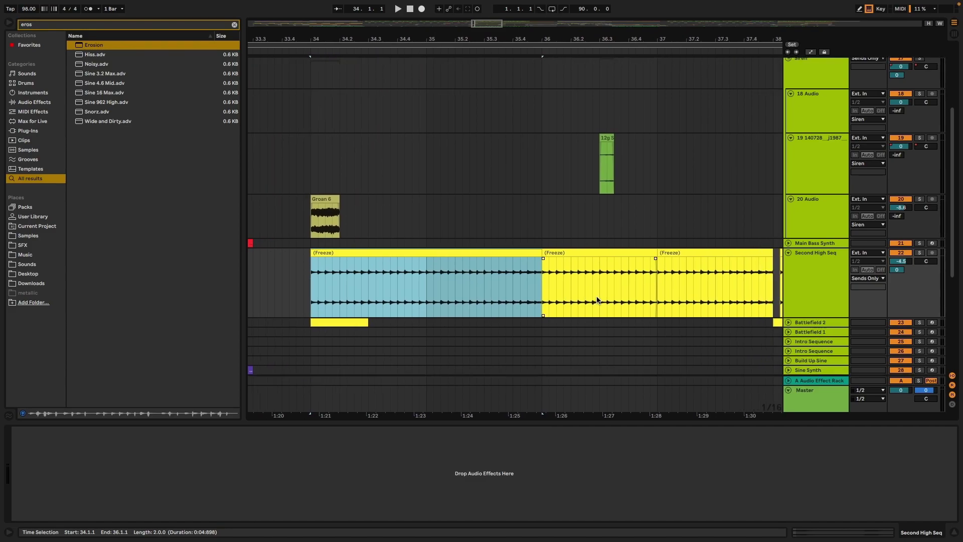
pyautogui.hscroll(15, 597, 300)
pyautogui.click(582, 264)
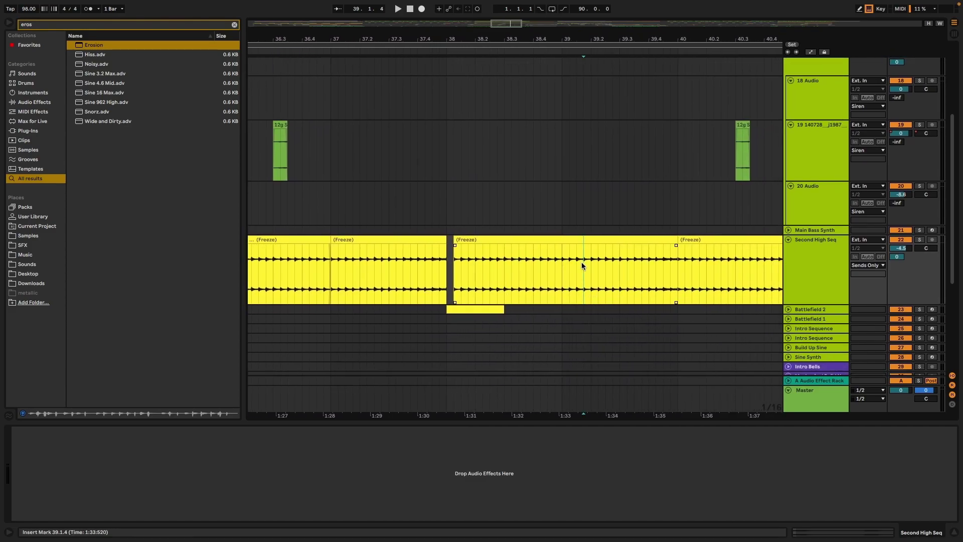
pyautogui.press('space')
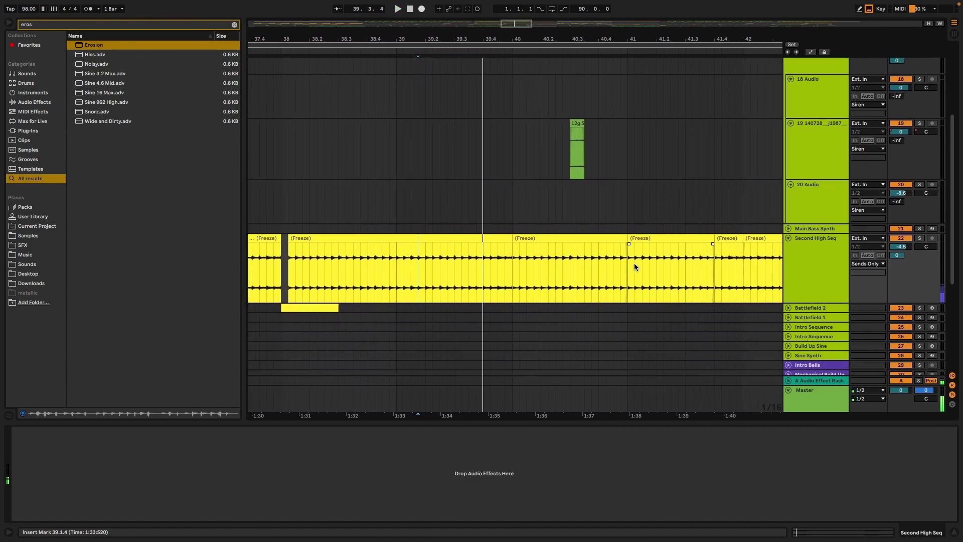
# - Play Second High Seq from 41.1.3 into bar 42 and select the frozen clip from 41.1.1 to 41.4.1
pyautogui.hscroll(1, 634, 264)
pyautogui.click(637, 263)
pyautogui.press('space')
pyautogui.hscroll(4, 637, 263)
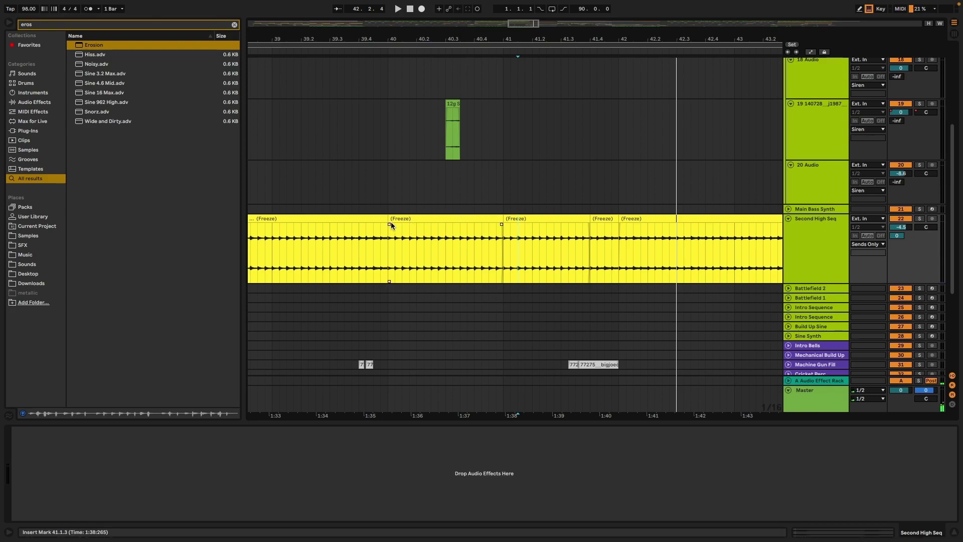
pyautogui.click(547, 219)
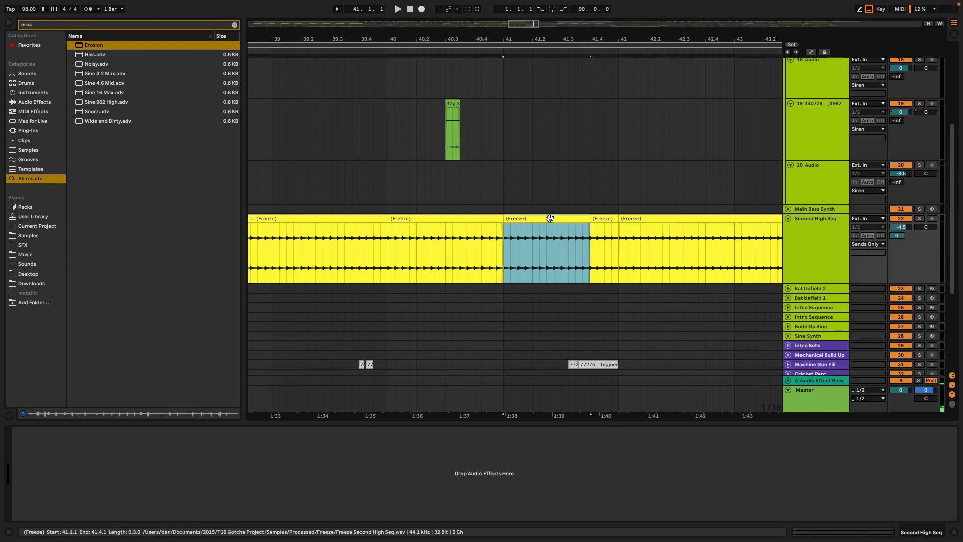
# - Select the frozen Second High Seq clip from 42.1.1 to 46.1.1 and review the frozen clips from bar 34 onward
pyautogui.click(605, 218)
pyautogui.click(649, 219)
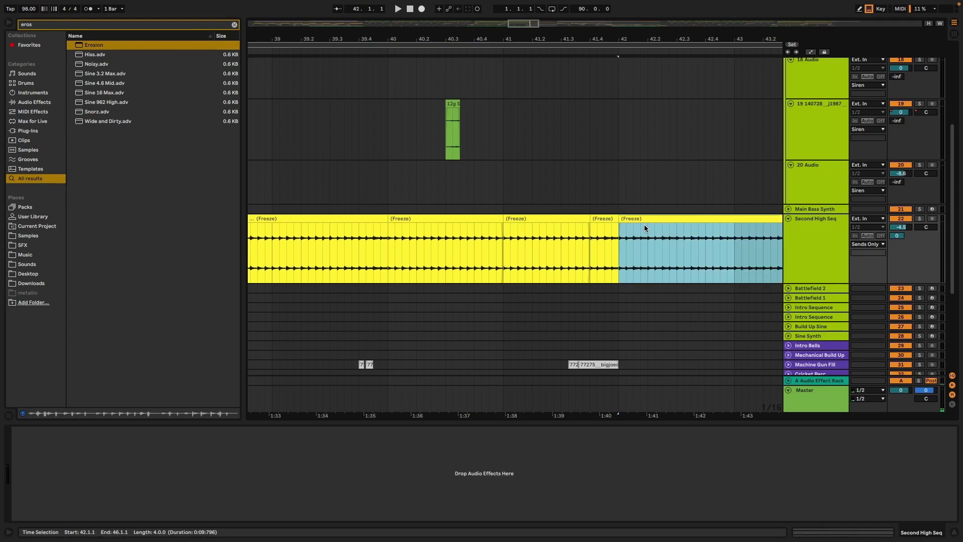
pyautogui.moveTo(553, 40); pyautogui.dragTo(555, 15)
pyautogui.hscroll(-5, 475, 168)
pyautogui.scroll(-2, 474, 168)
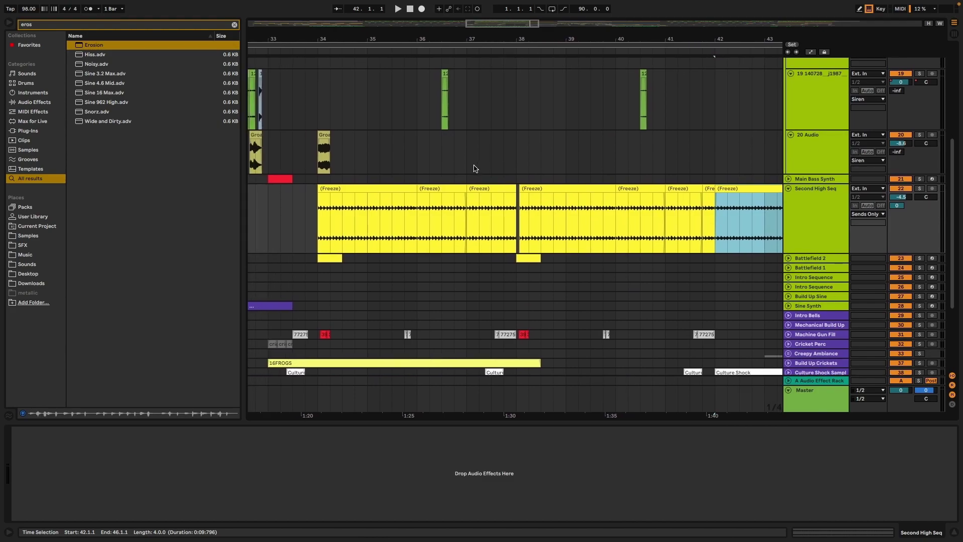
# - Audition Second High Seq in solo from 34.1.1 through its first frozen clip and switch the solo off again
pyautogui.click(316, 209)
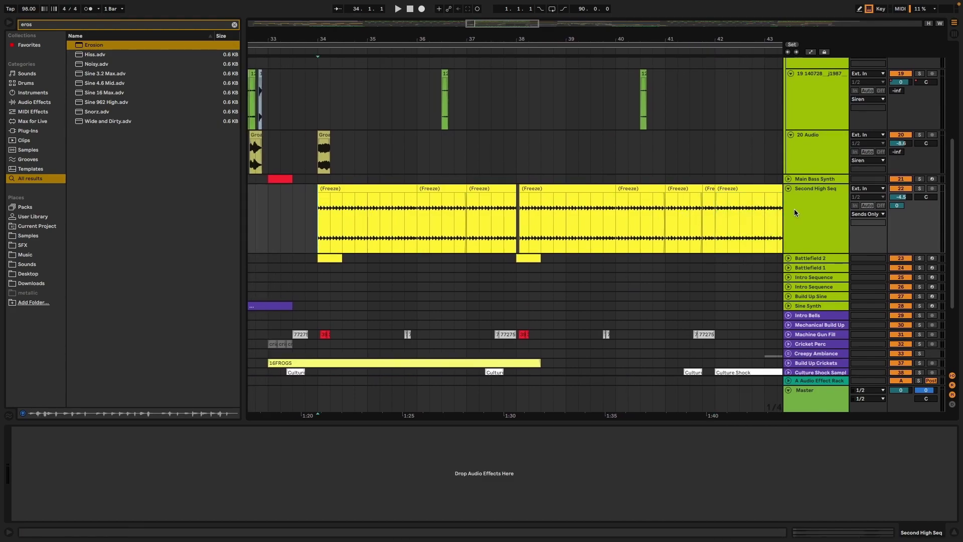
pyautogui.scroll(5, 761, 204)
pyautogui.scroll(-10, 761, 200)
pyautogui.scroll(2, 762, 203)
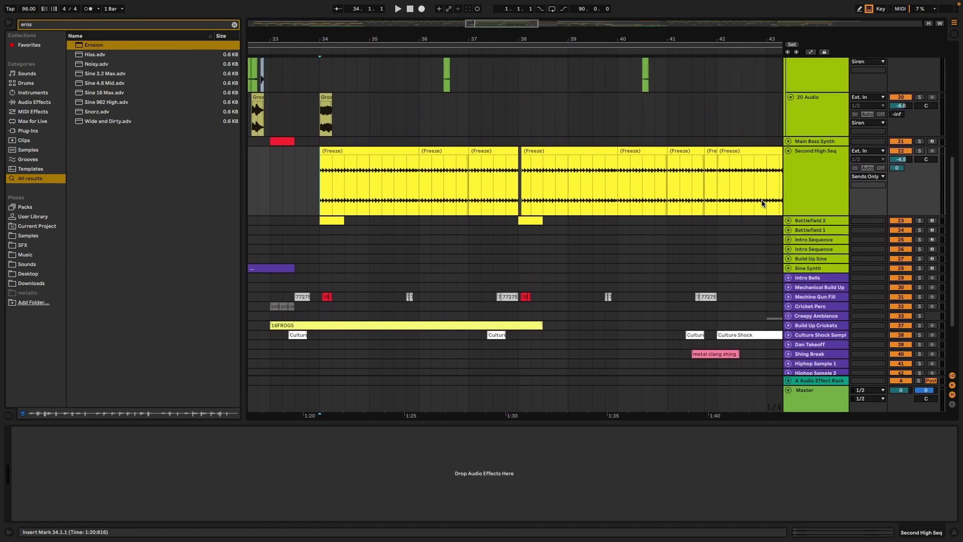
pyautogui.scroll(2, 762, 203)
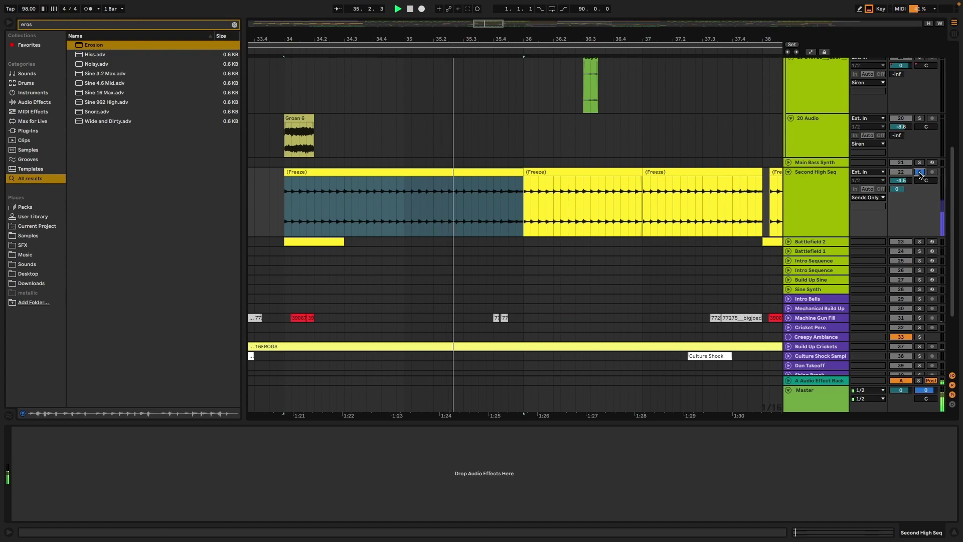
pyautogui.click(919, 172)
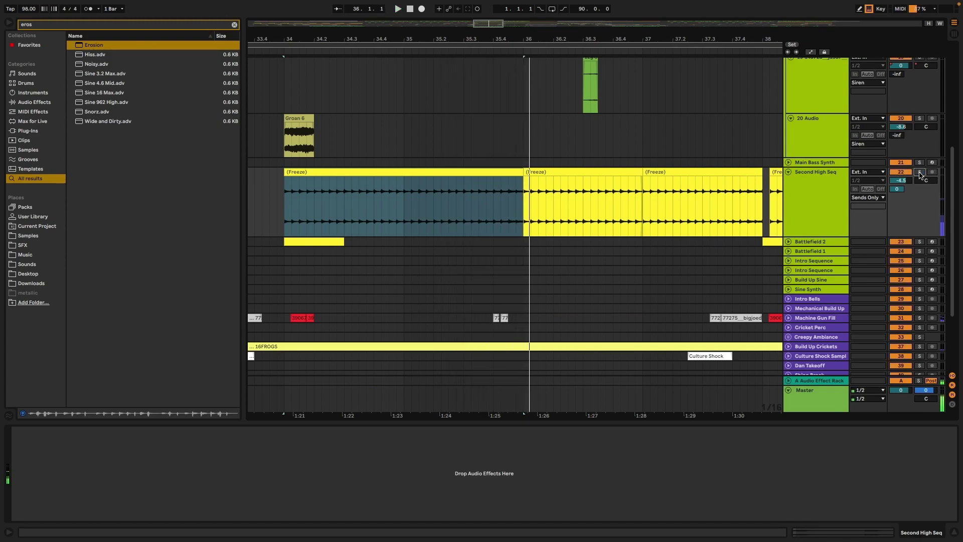
# - Narrow the browser and inspect the frozen Second High Seq clip from 34.1.1 to 36.1.1 up close
pyautogui.click(417, 174)
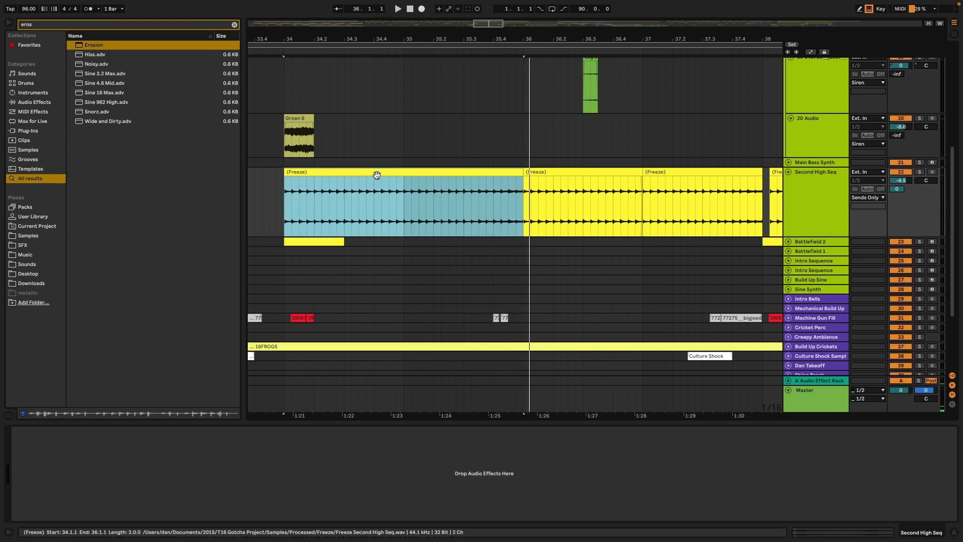
pyautogui.moveTo(297, 39); pyautogui.dragTo(297, 75)
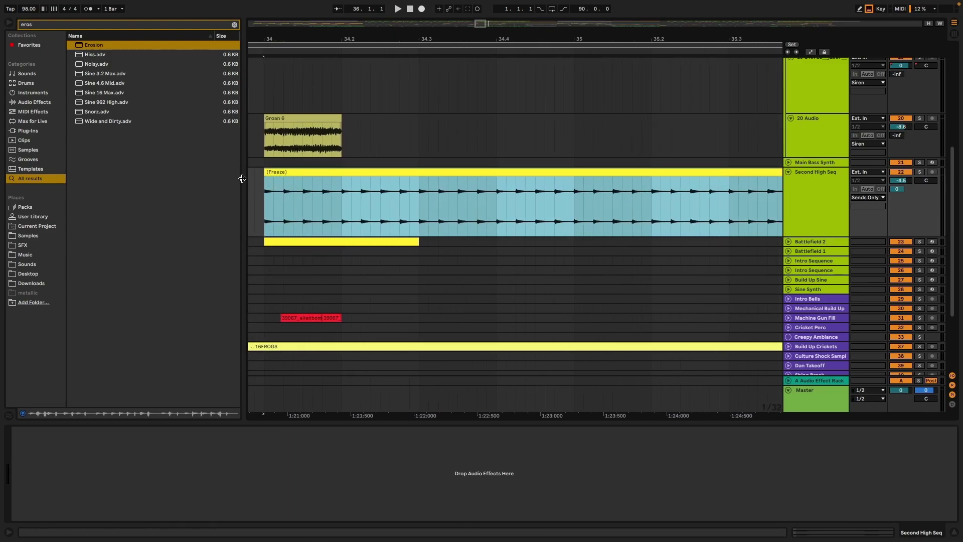
pyautogui.moveTo(242, 178); pyautogui.dragTo(209, 178)
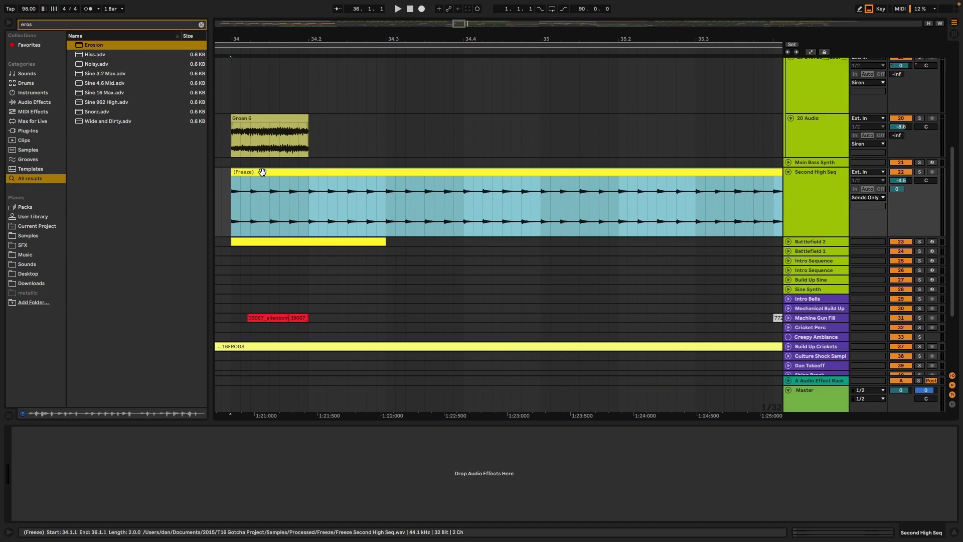
pyautogui.moveTo(307, 39); pyautogui.dragTo(306, 20)
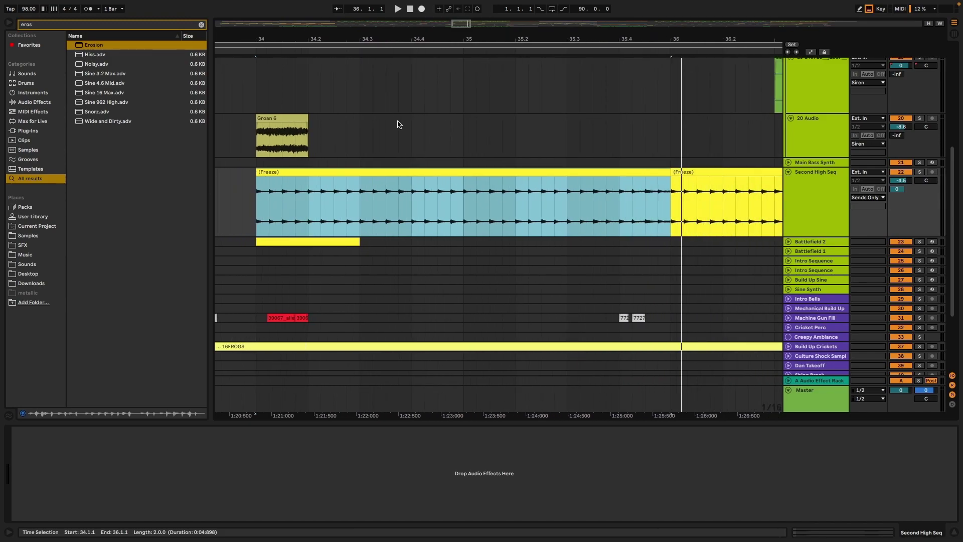
pyautogui.click(460, 175)
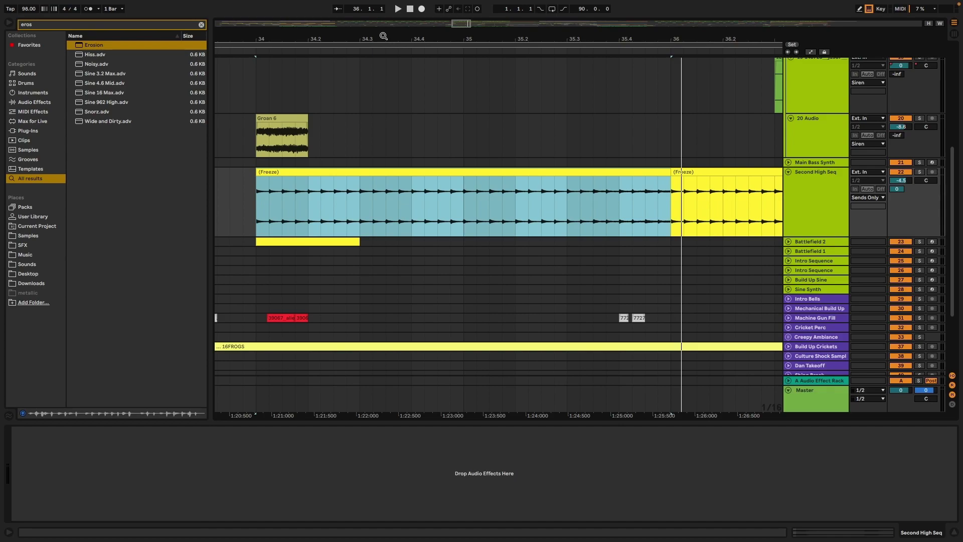
pyautogui.moveTo(385, 36); pyautogui.dragTo(384, 23)
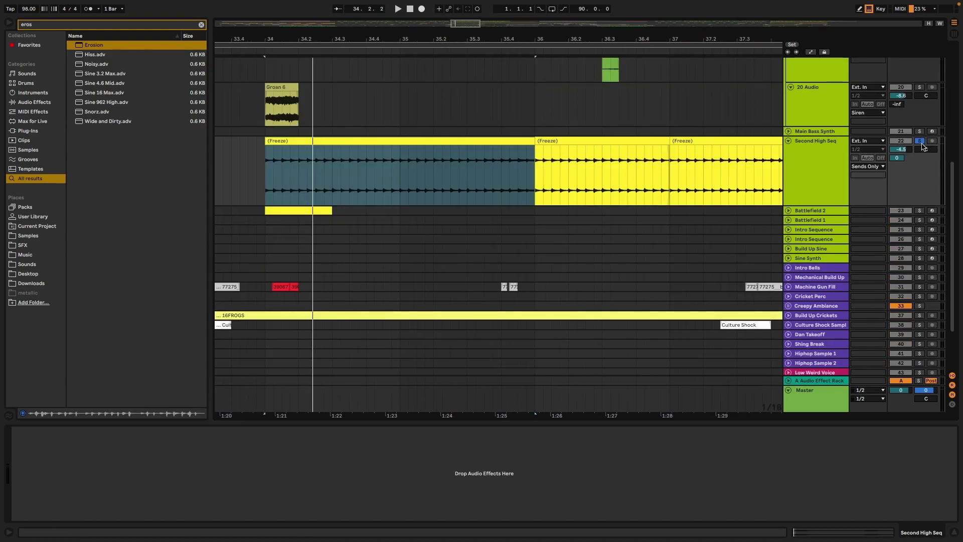
# - End the solo audition of Second High Seq at bar 34, and fold and unfold its track
pyautogui.click(920, 142)
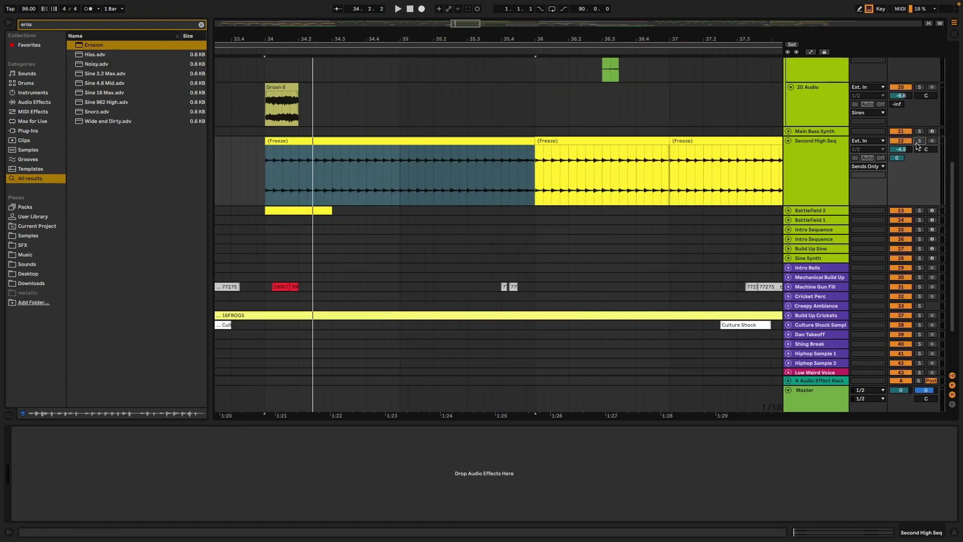
pyautogui.click(787, 142)
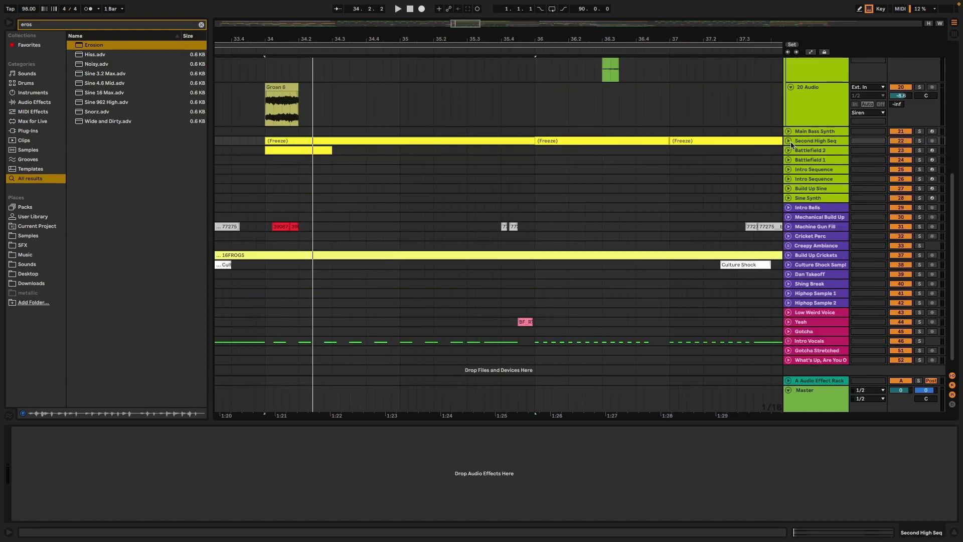
pyautogui.click(789, 141)
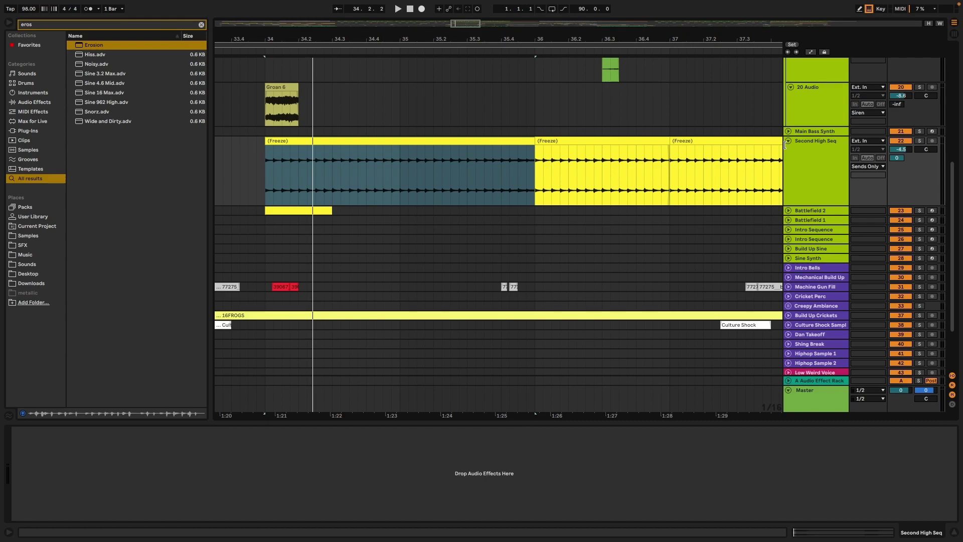
# - Set the insert marker to 2.1.1 in the intro on the Second High Seq track and play from there
pyautogui.moveTo(316, 36); pyautogui.dragTo(332, 5)
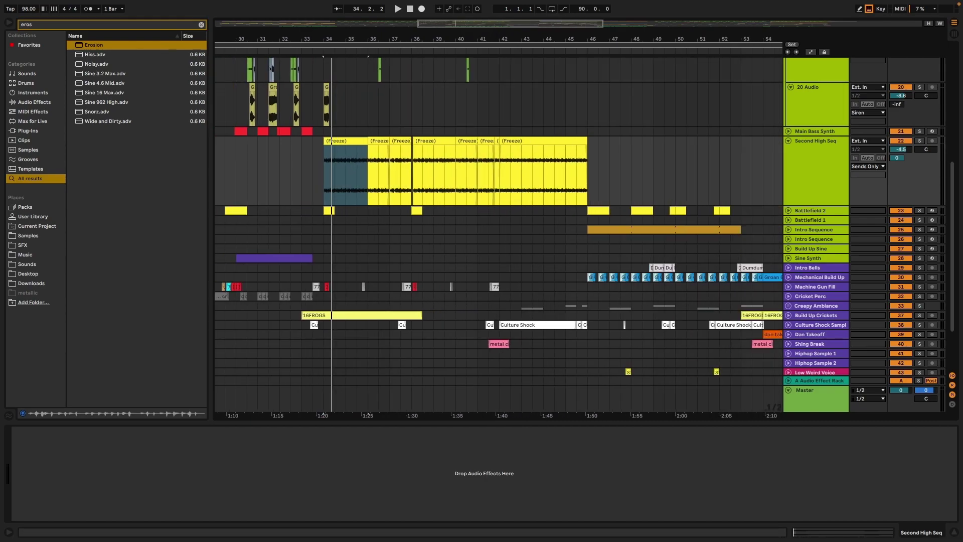
pyautogui.hscroll(-15, 447, 124)
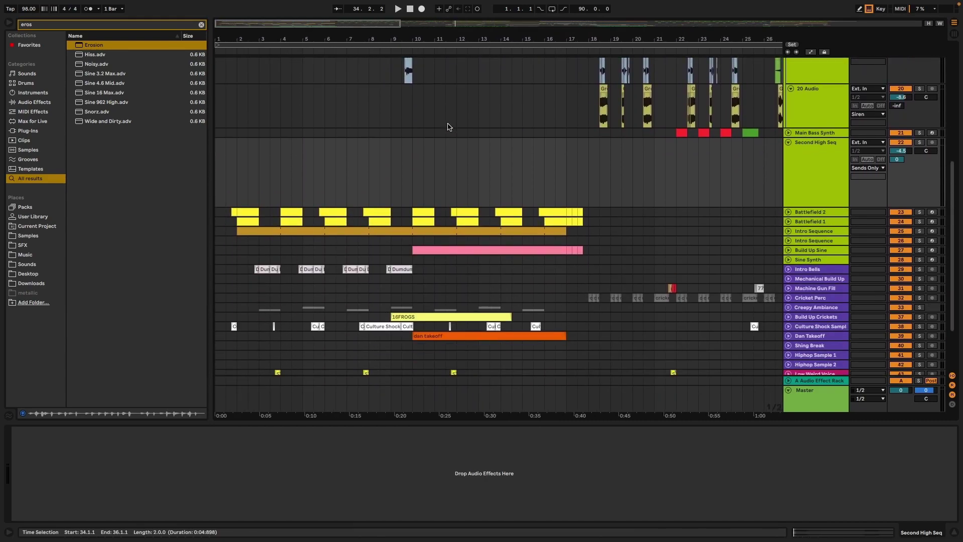
pyautogui.moveTo(247, 40); pyautogui.dragTo(244, 62)
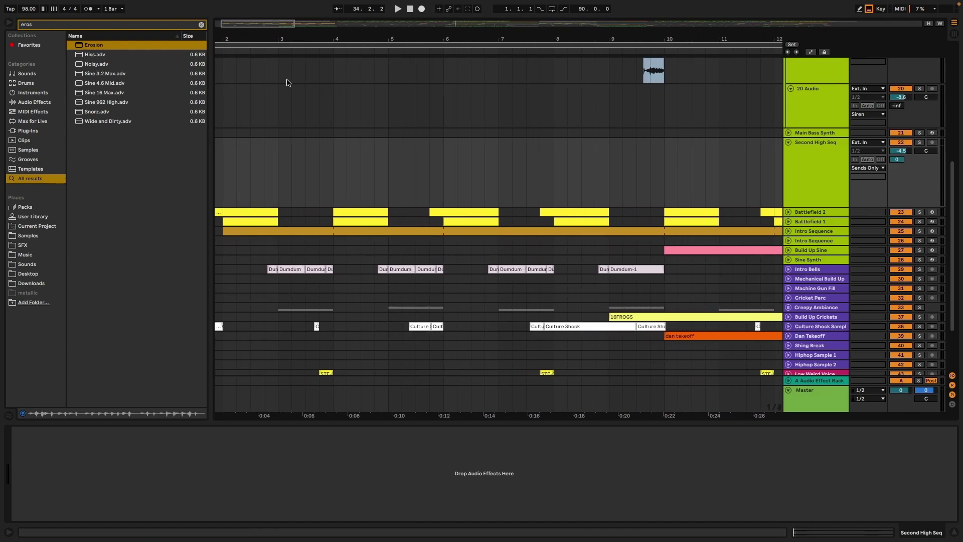
pyautogui.hscroll(-2, 311, 144)
pyautogui.scroll(-1, 296, 156)
pyautogui.click(274, 168)
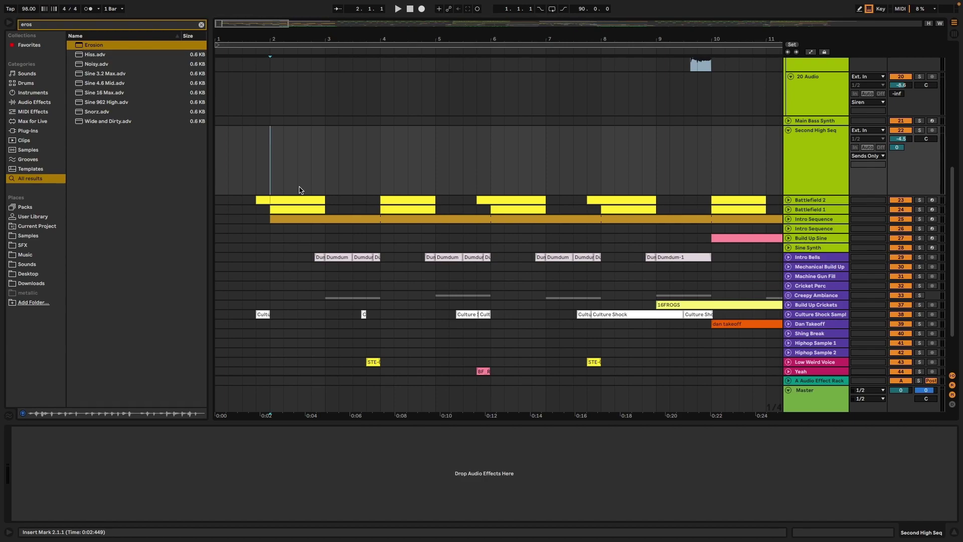
pyautogui.press('space')
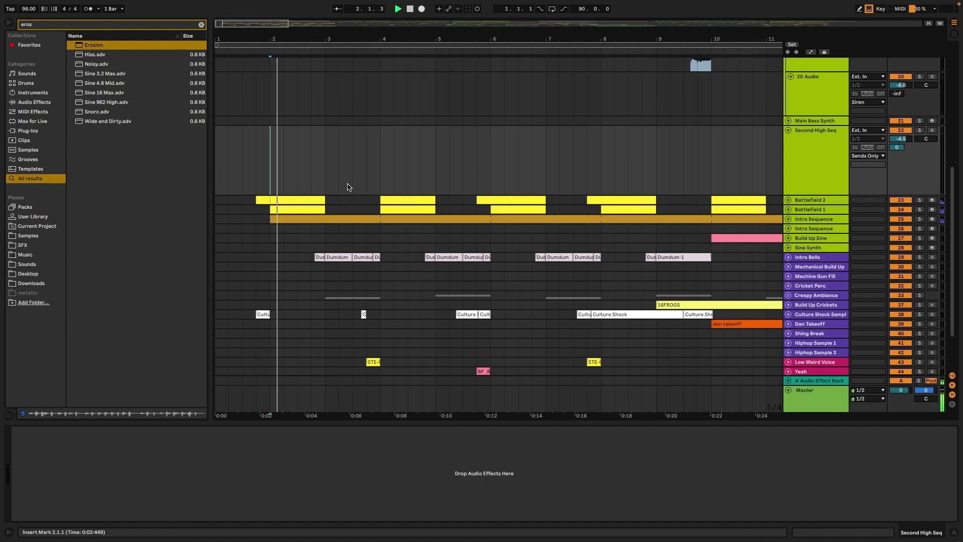
# - Select the Battlefield 2 track and compare the two chains of its Audio Effect Rack, including the Reverb and Gate chain
pyautogui.click(811, 200)
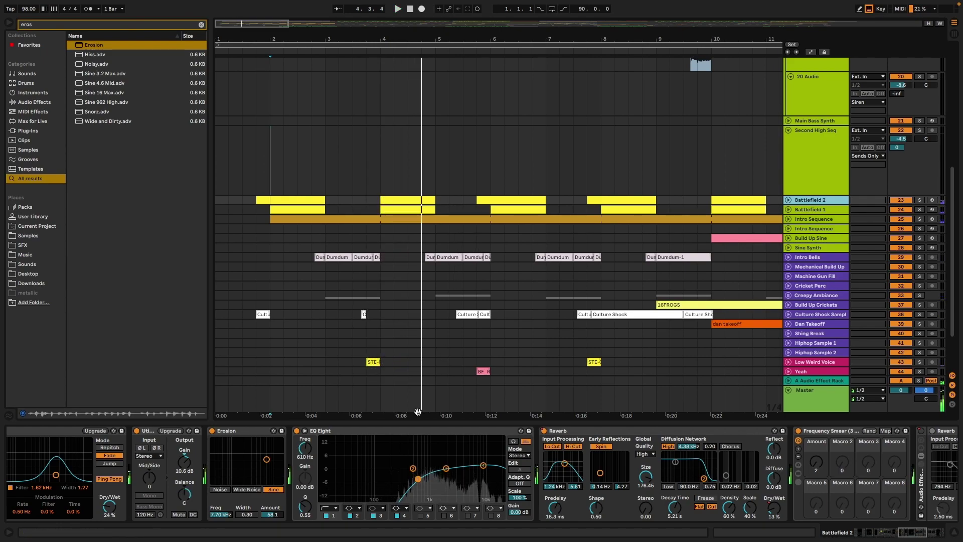
pyautogui.hscroll(-10, 387, 486)
pyautogui.hscroll(5, 387, 486)
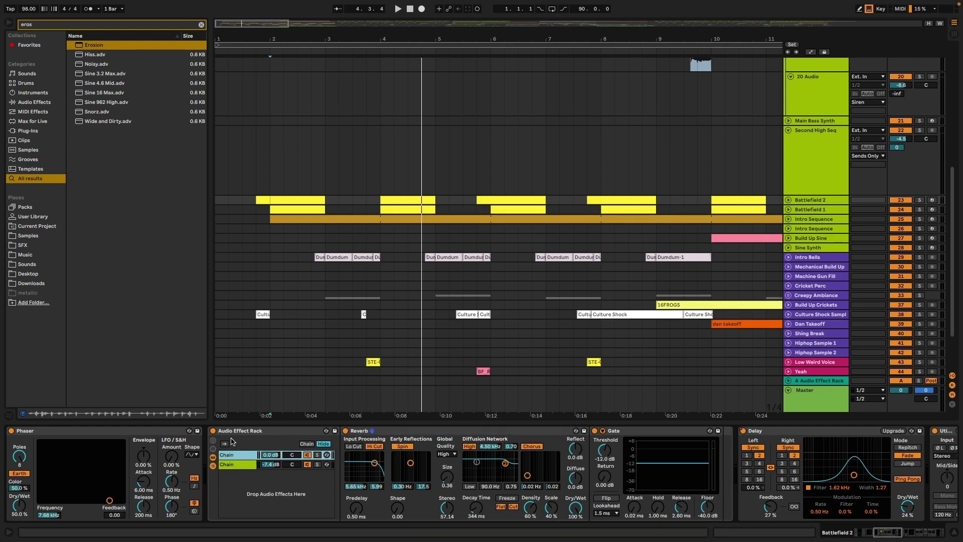
pyautogui.click(362, 438)
pyautogui.click(579, 508)
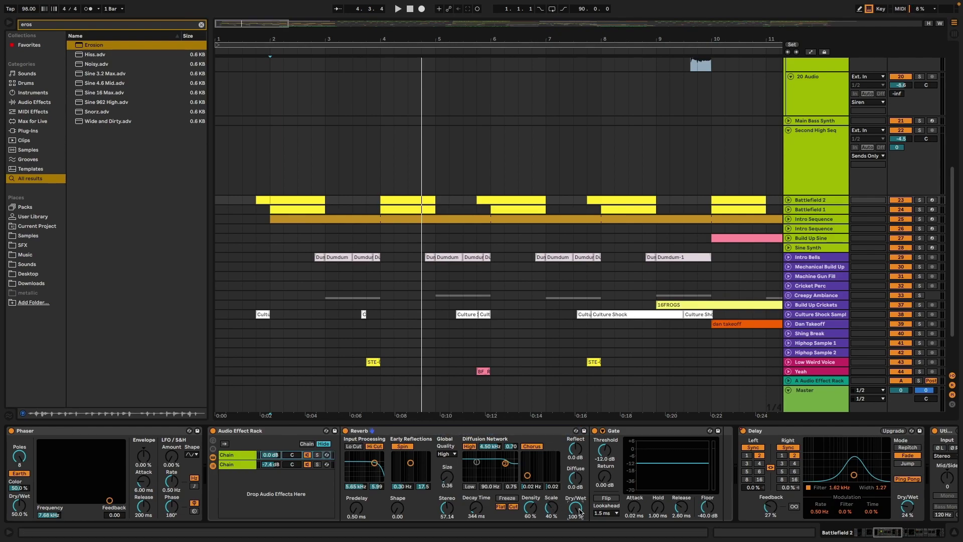
pyautogui.click(238, 466)
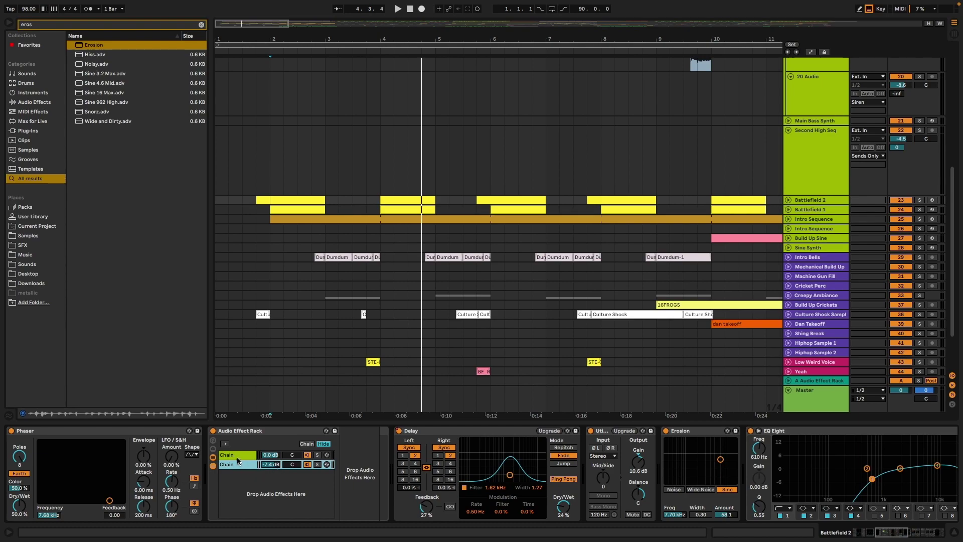
pyautogui.click(238, 455)
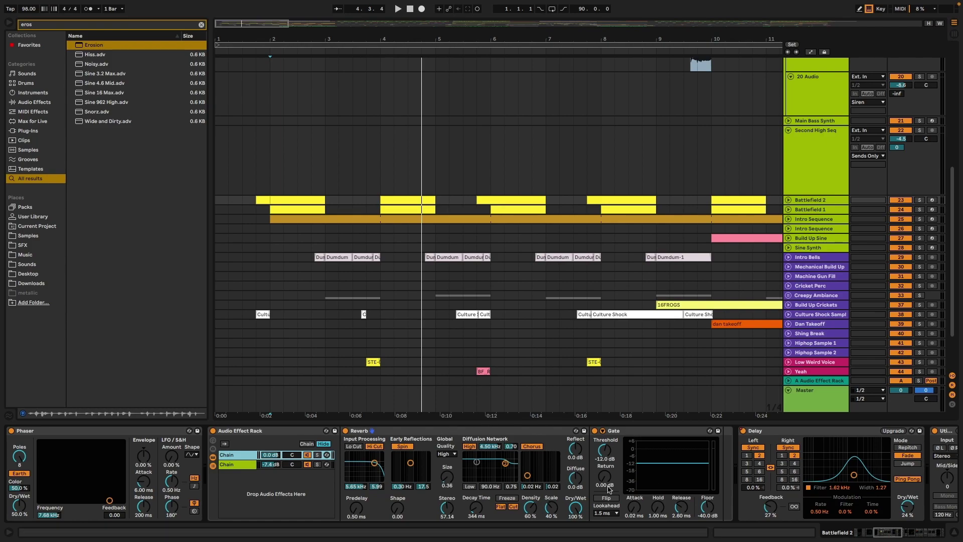
# - Expand the Gate's sidechain section and check its source choices, keeping Battlefield 2 and Pre FX
pyautogui.click(627, 432)
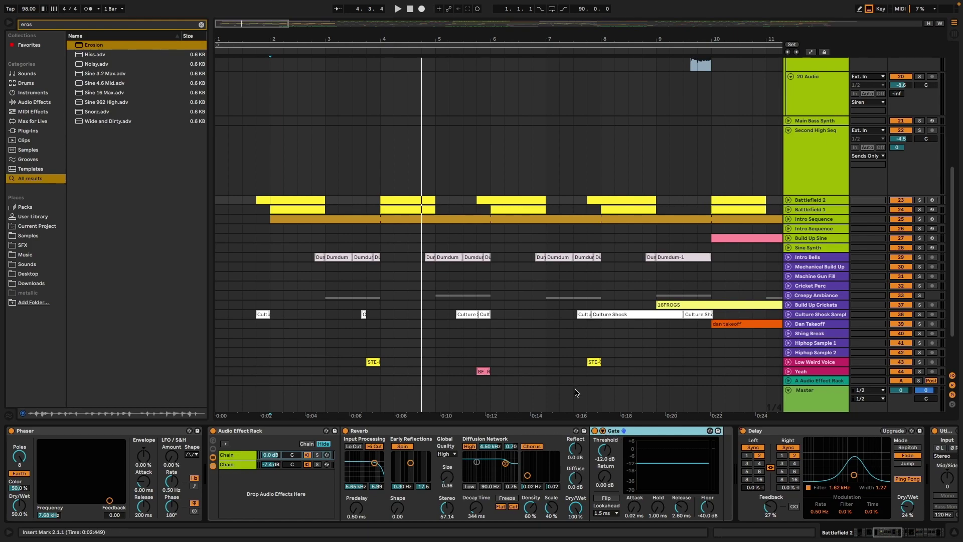
pyautogui.click(603, 431)
pyautogui.click(620, 455)
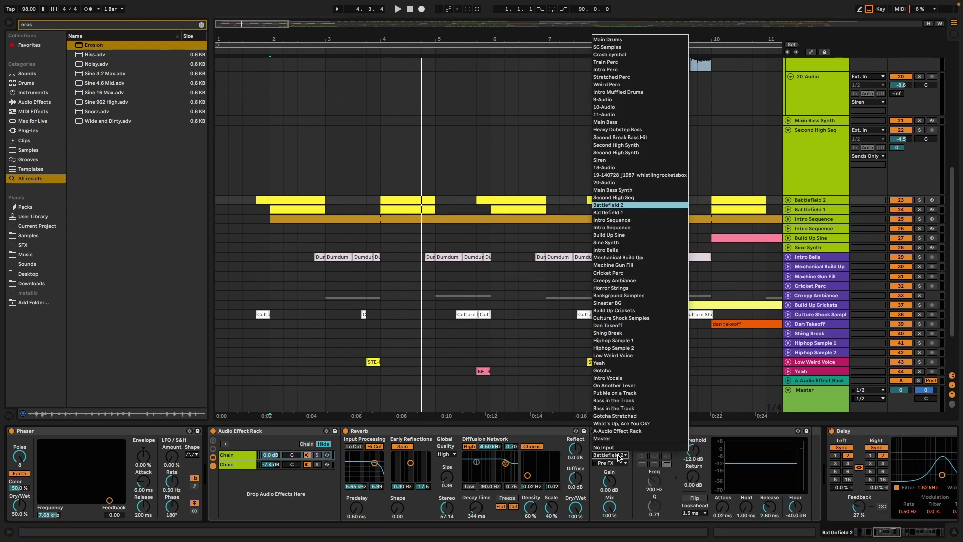
pyautogui.click(619, 455)
pyautogui.click(620, 464)
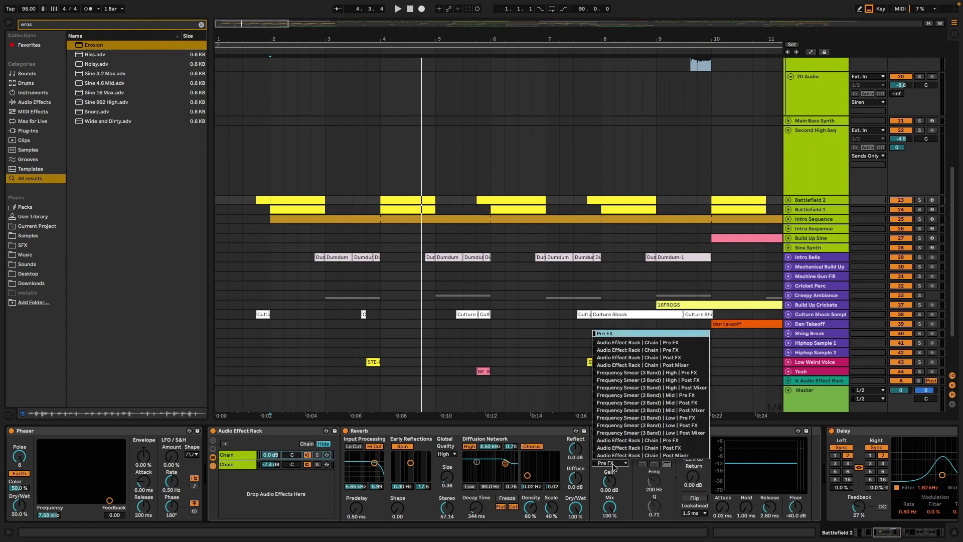
pyautogui.click(612, 466)
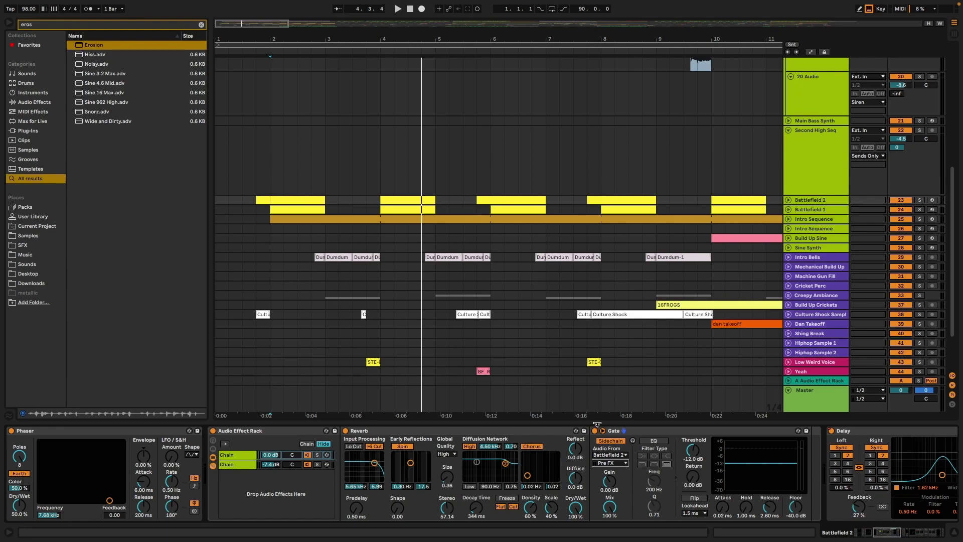
# - Solo the Battlefield 2 track and play it from 2.1.1 to the end of bar 2
pyautogui.click(919, 201)
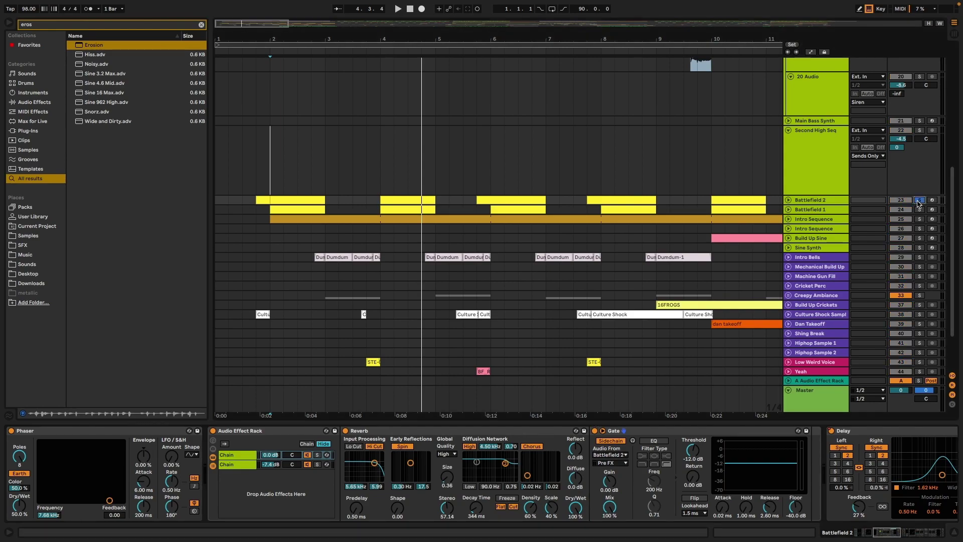
pyautogui.press('space')
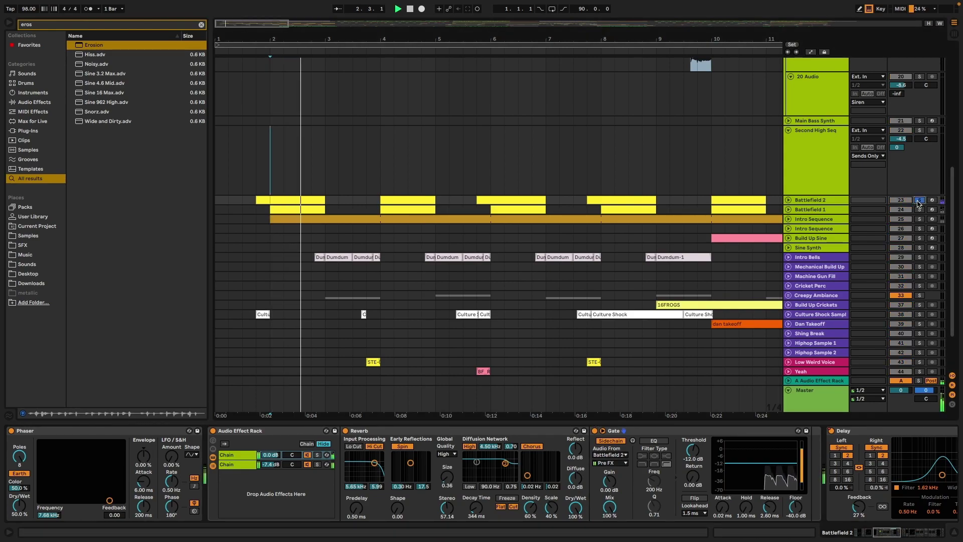
pyautogui.press('space')
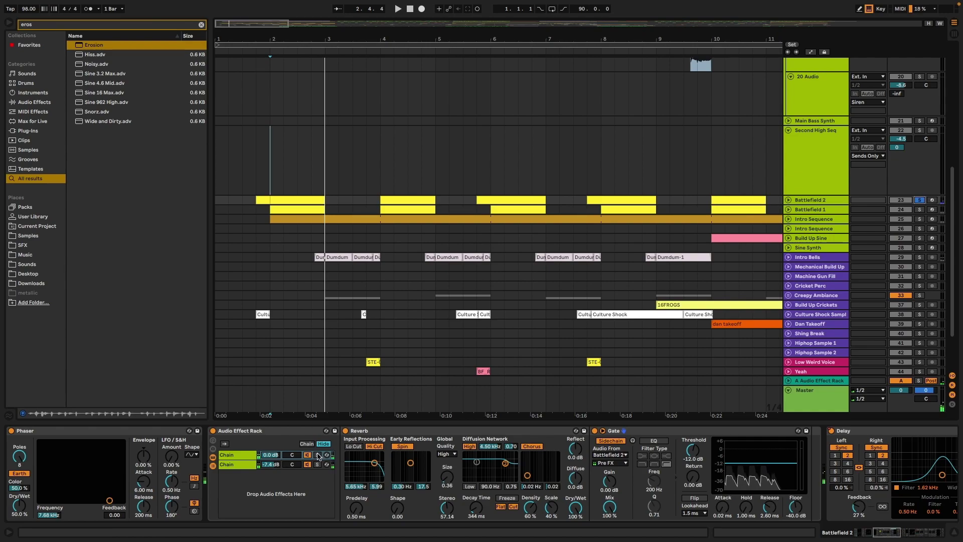
# - Solo the Reverb and Gate chain in Battlefield 2's Audio Effect Rack and play it from 2.1.1
pyautogui.click(317, 455)
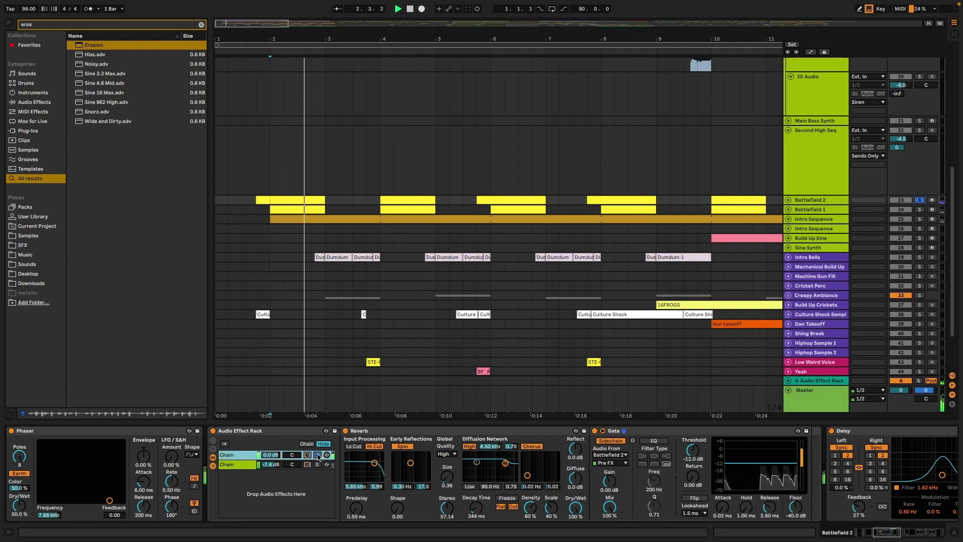
pyautogui.press('space')
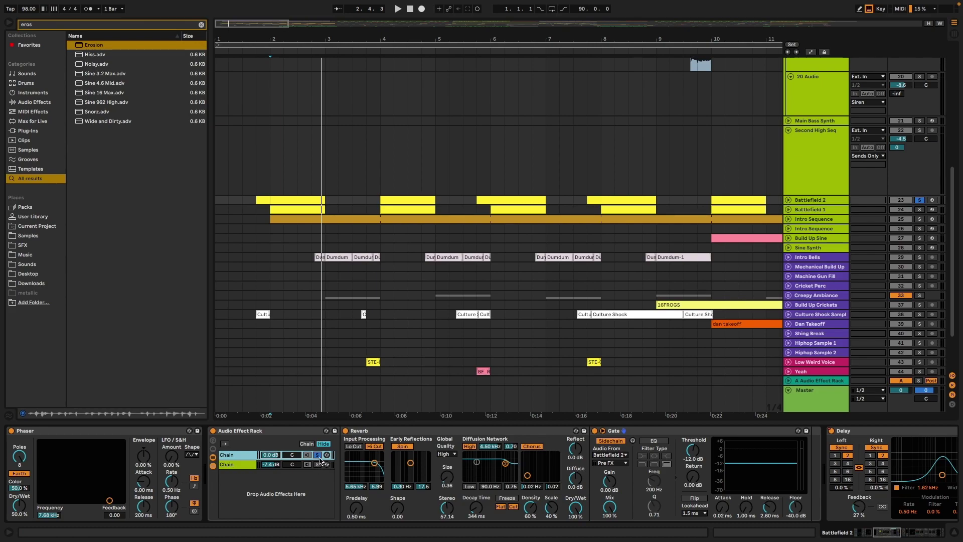
pyautogui.hscroll(7, 581, 464)
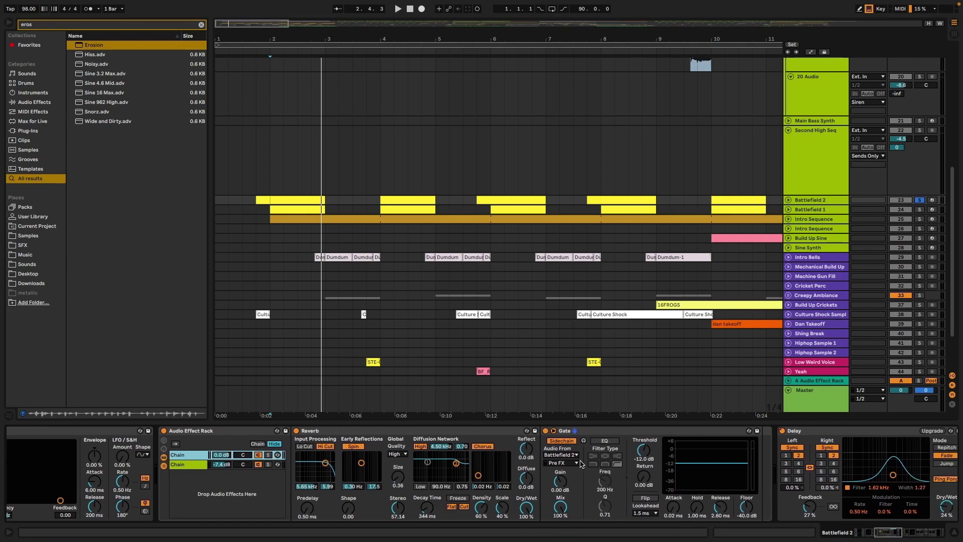
# - Examine the devices after Battlefield 2's Gate, from the Delay, Utility and Erosion through EQ Eight and Reverb to the Compressor
pyautogui.hscroll(4, 580, 464)
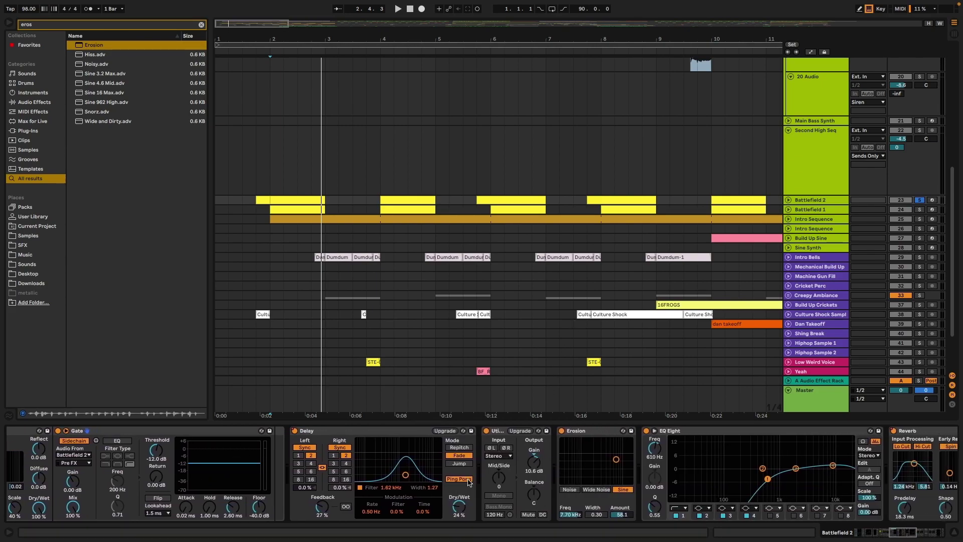
pyautogui.hscroll(15, 469, 483)
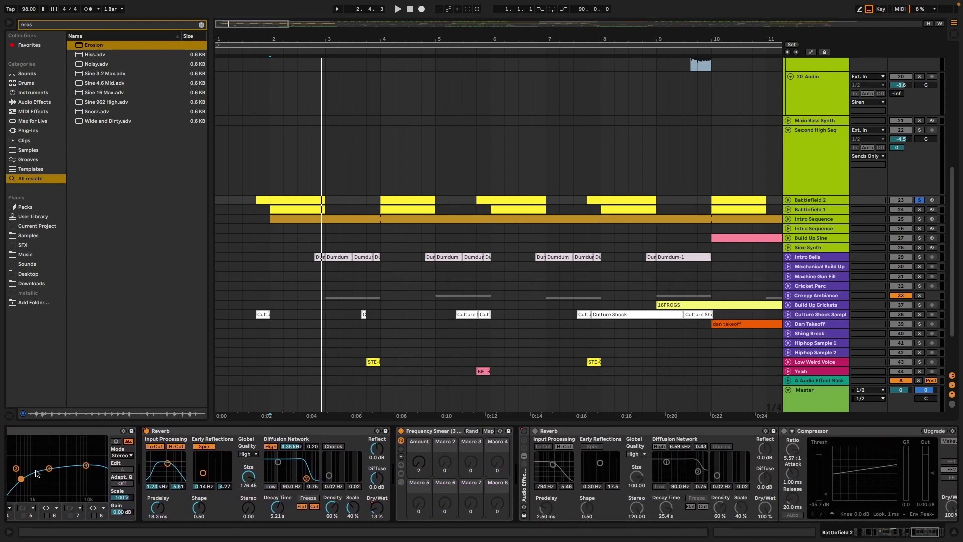
pyautogui.hscroll(1, 288, 476)
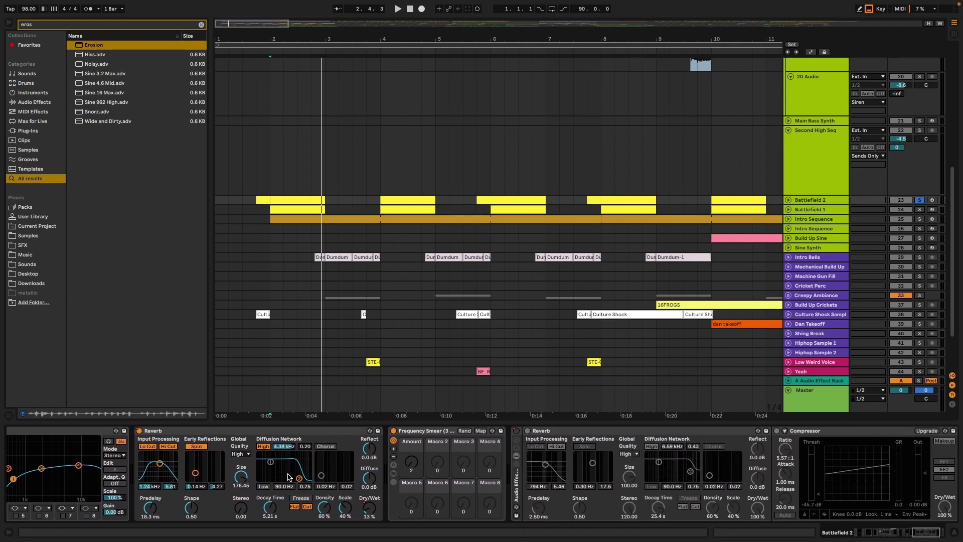
pyautogui.hscroll(-17, 288, 476)
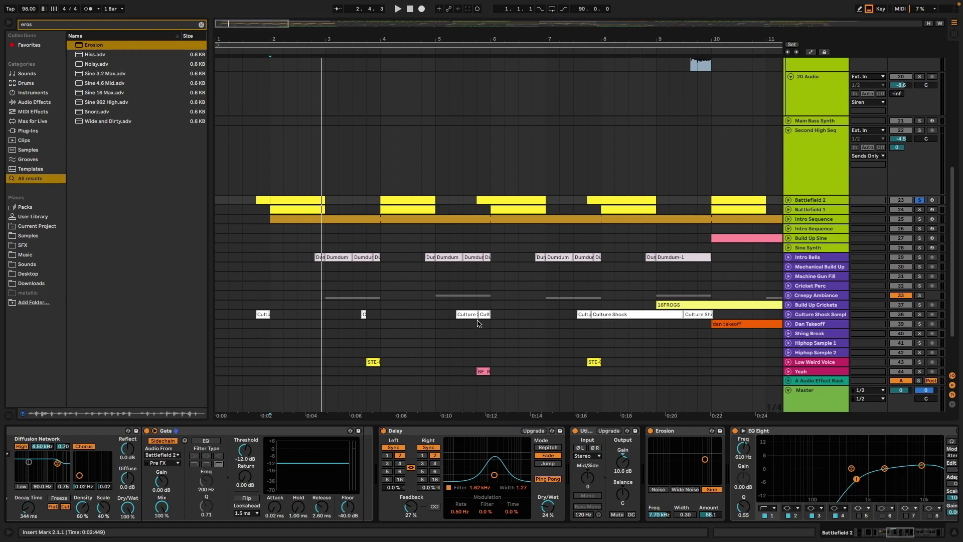
# - Unsolo Battlefield 2, play the arrangement from 3.1.1 with Battlefield 1 soloed, and clear that solo
pyautogui.click(326, 219)
pyautogui.click(919, 200)
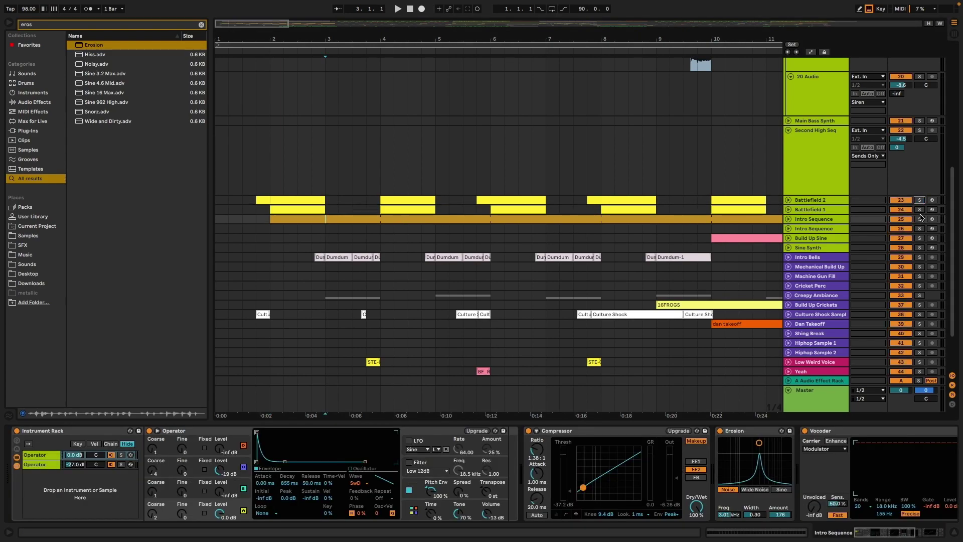
pyautogui.click(921, 213)
pyautogui.press('space')
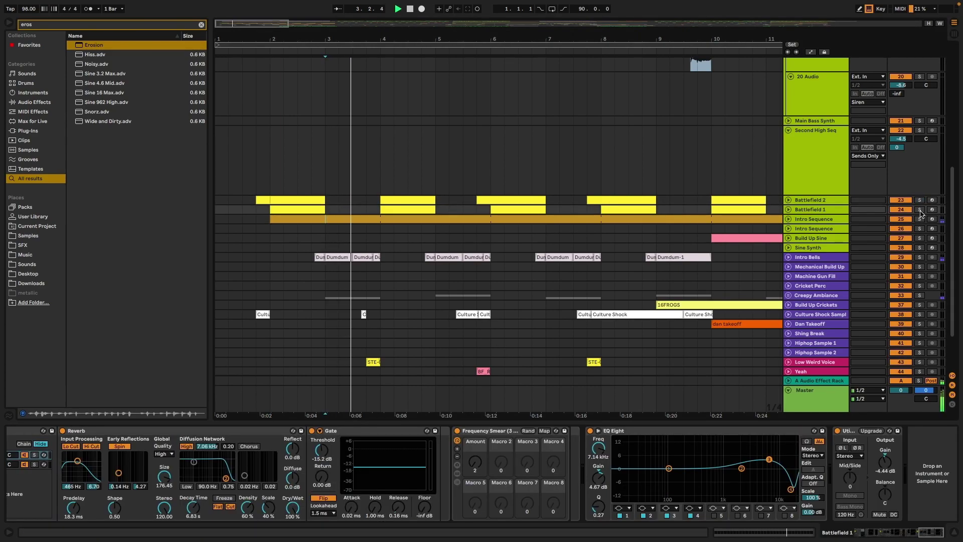
pyautogui.click(920, 210)
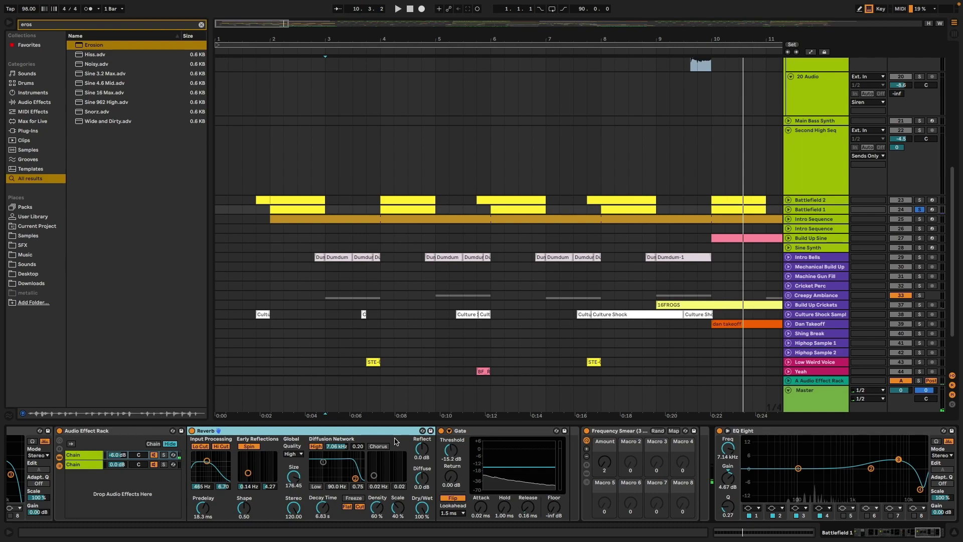
pyautogui.click(919, 210)
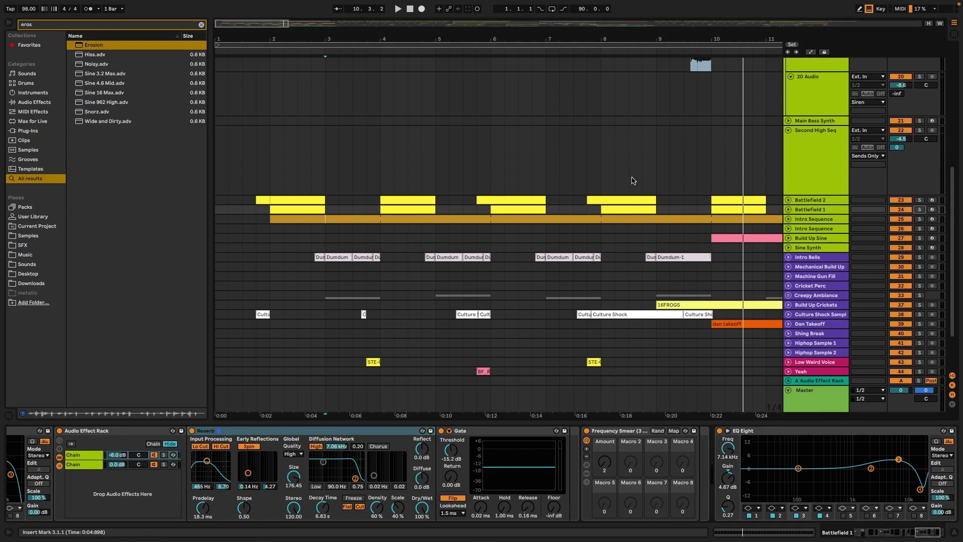
# - Fold the Siren group track and fit the whole arrangement's length in view, showing the tracks from Second High Seq downward
pyautogui.scroll(10, 624, 186)
pyautogui.hscroll(5, 617, 189)
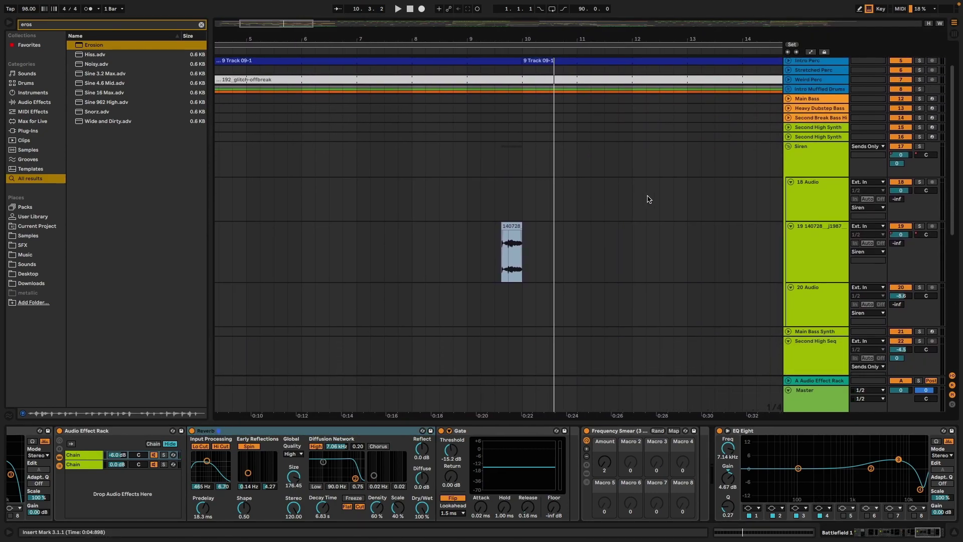
pyautogui.click(788, 146)
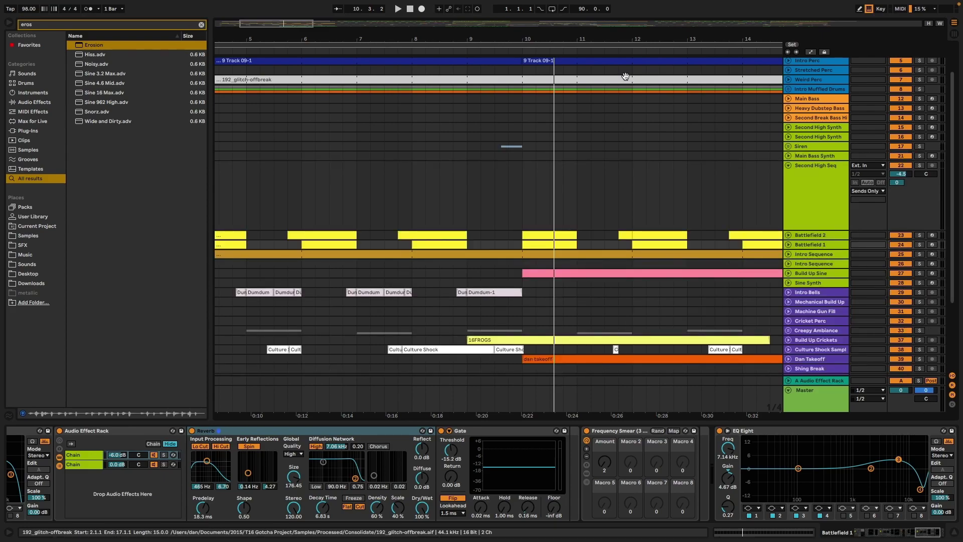
pyautogui.press('w')
pyautogui.press('-')
pyautogui.scroll(-5, 381, 169)
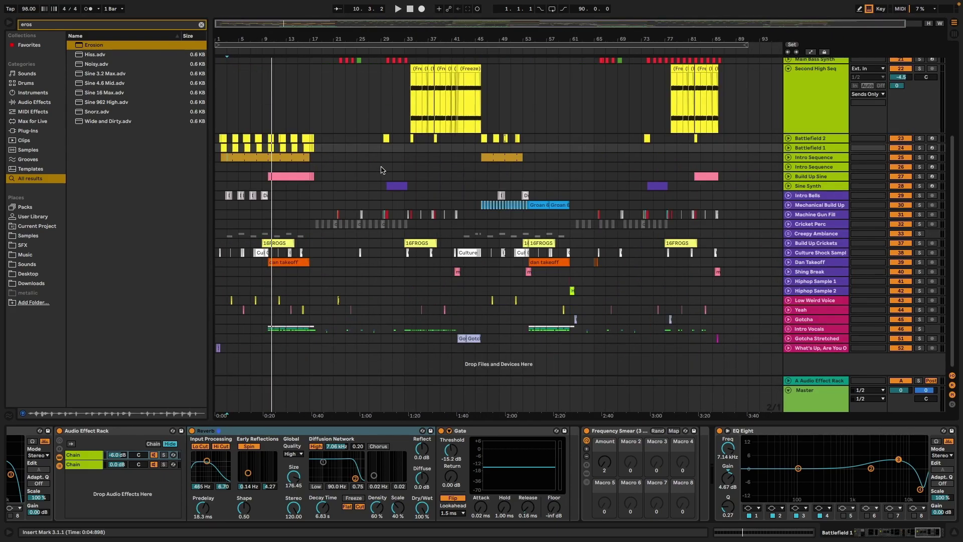